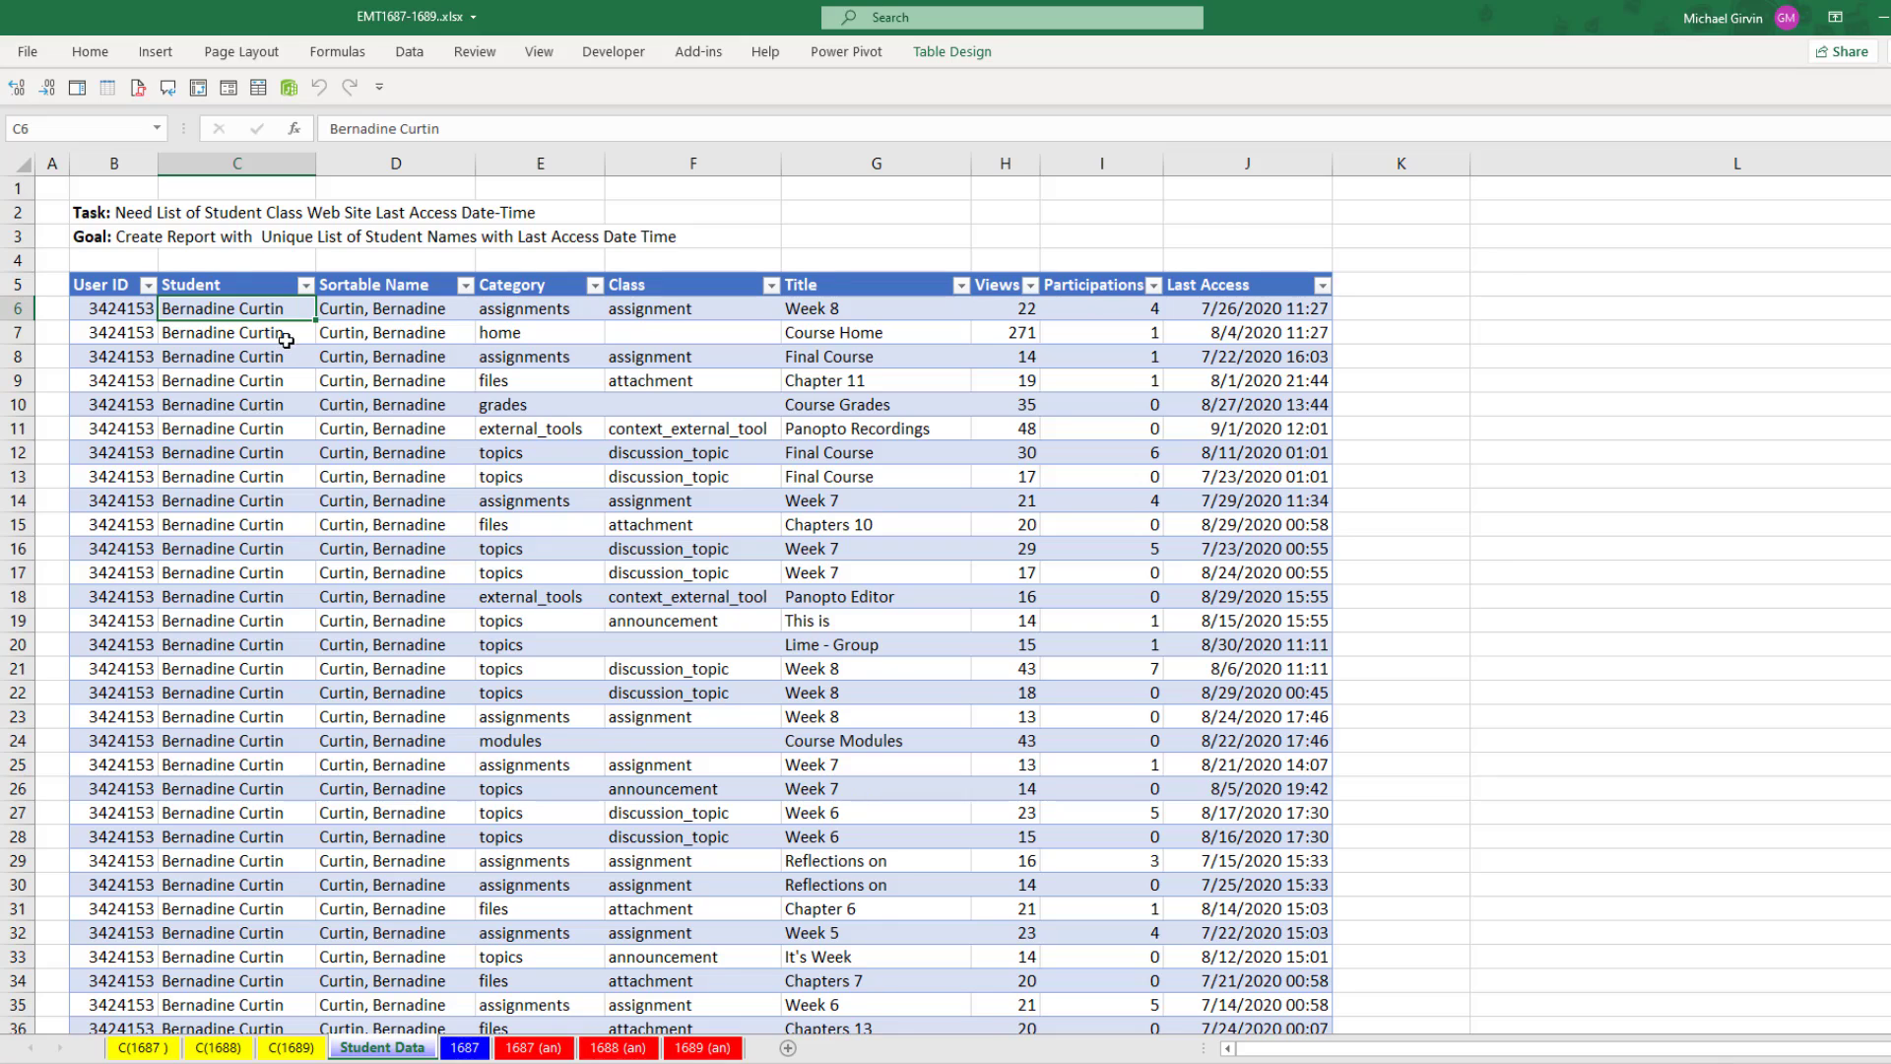
Insert a pivot table from the StudentData table onto a new worksheet via Alt, N, V, T
{"action": "left_click", "coordinate": [435, 362]}
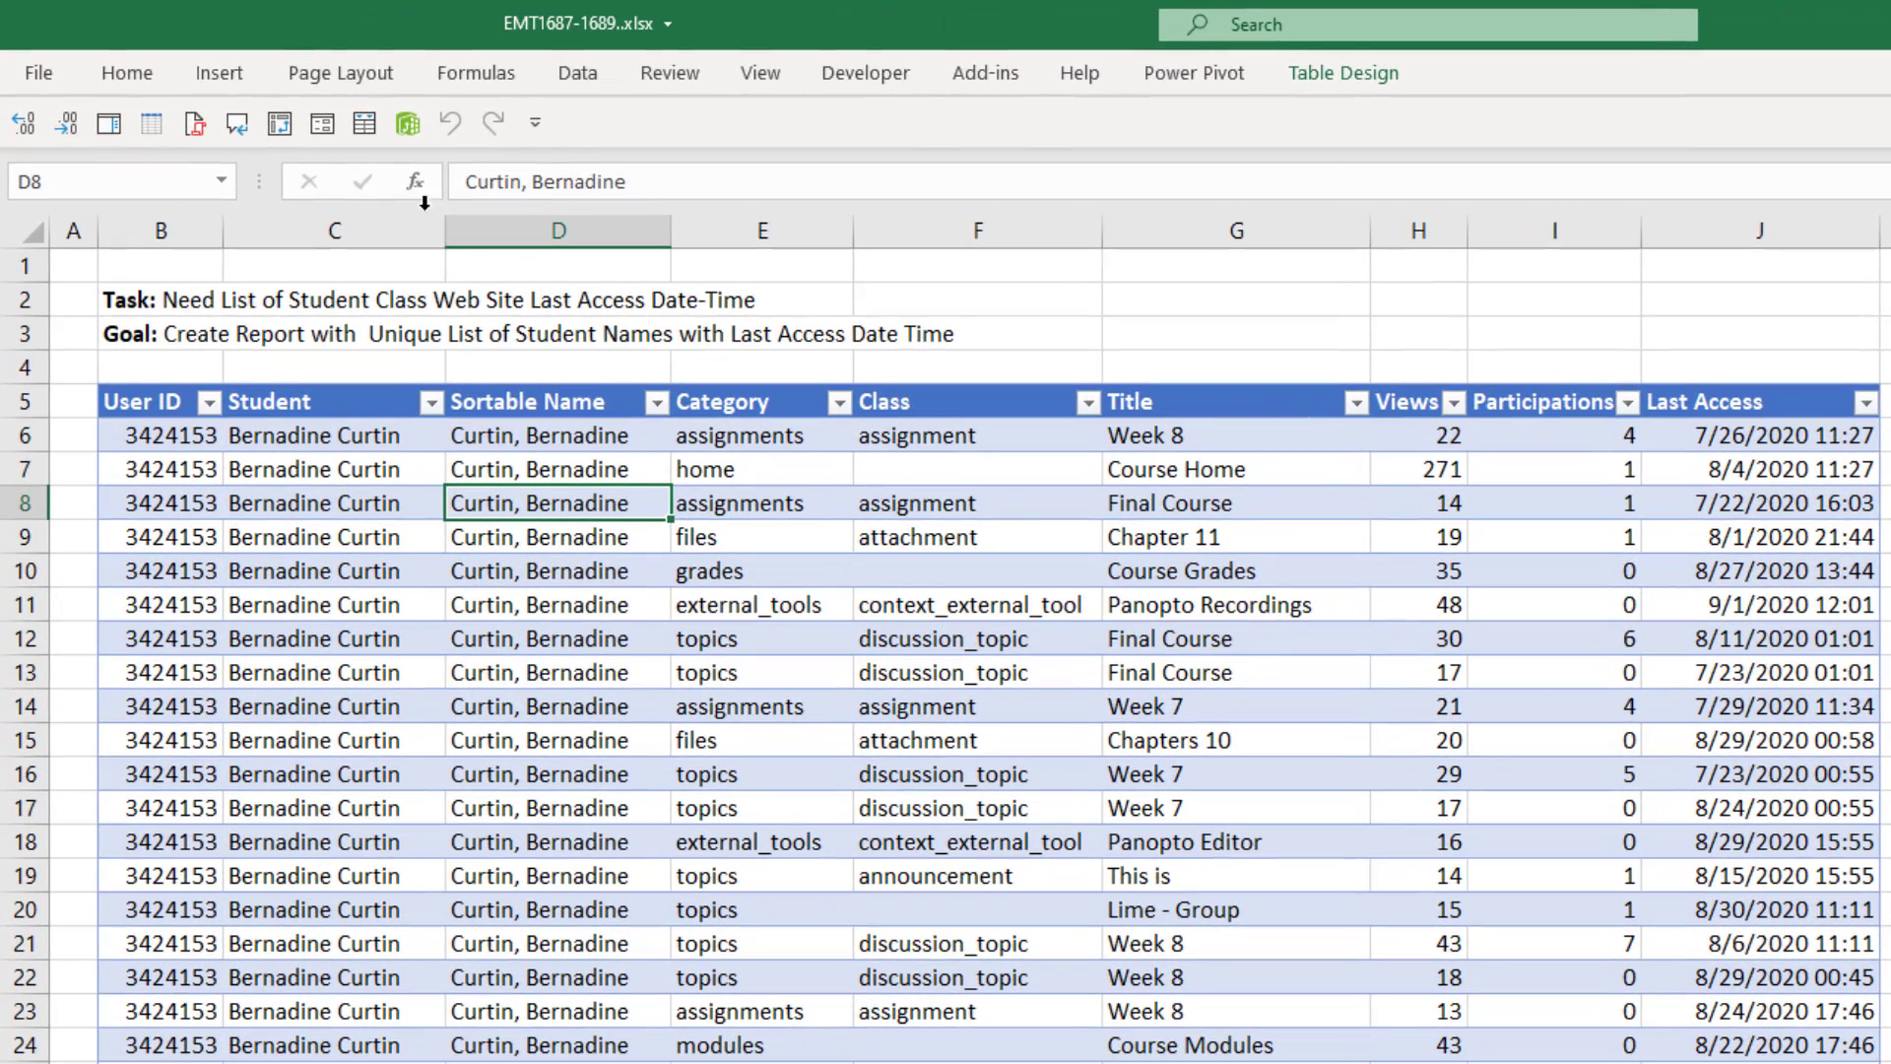
{"action": "left_click", "coordinate": [220, 73]}
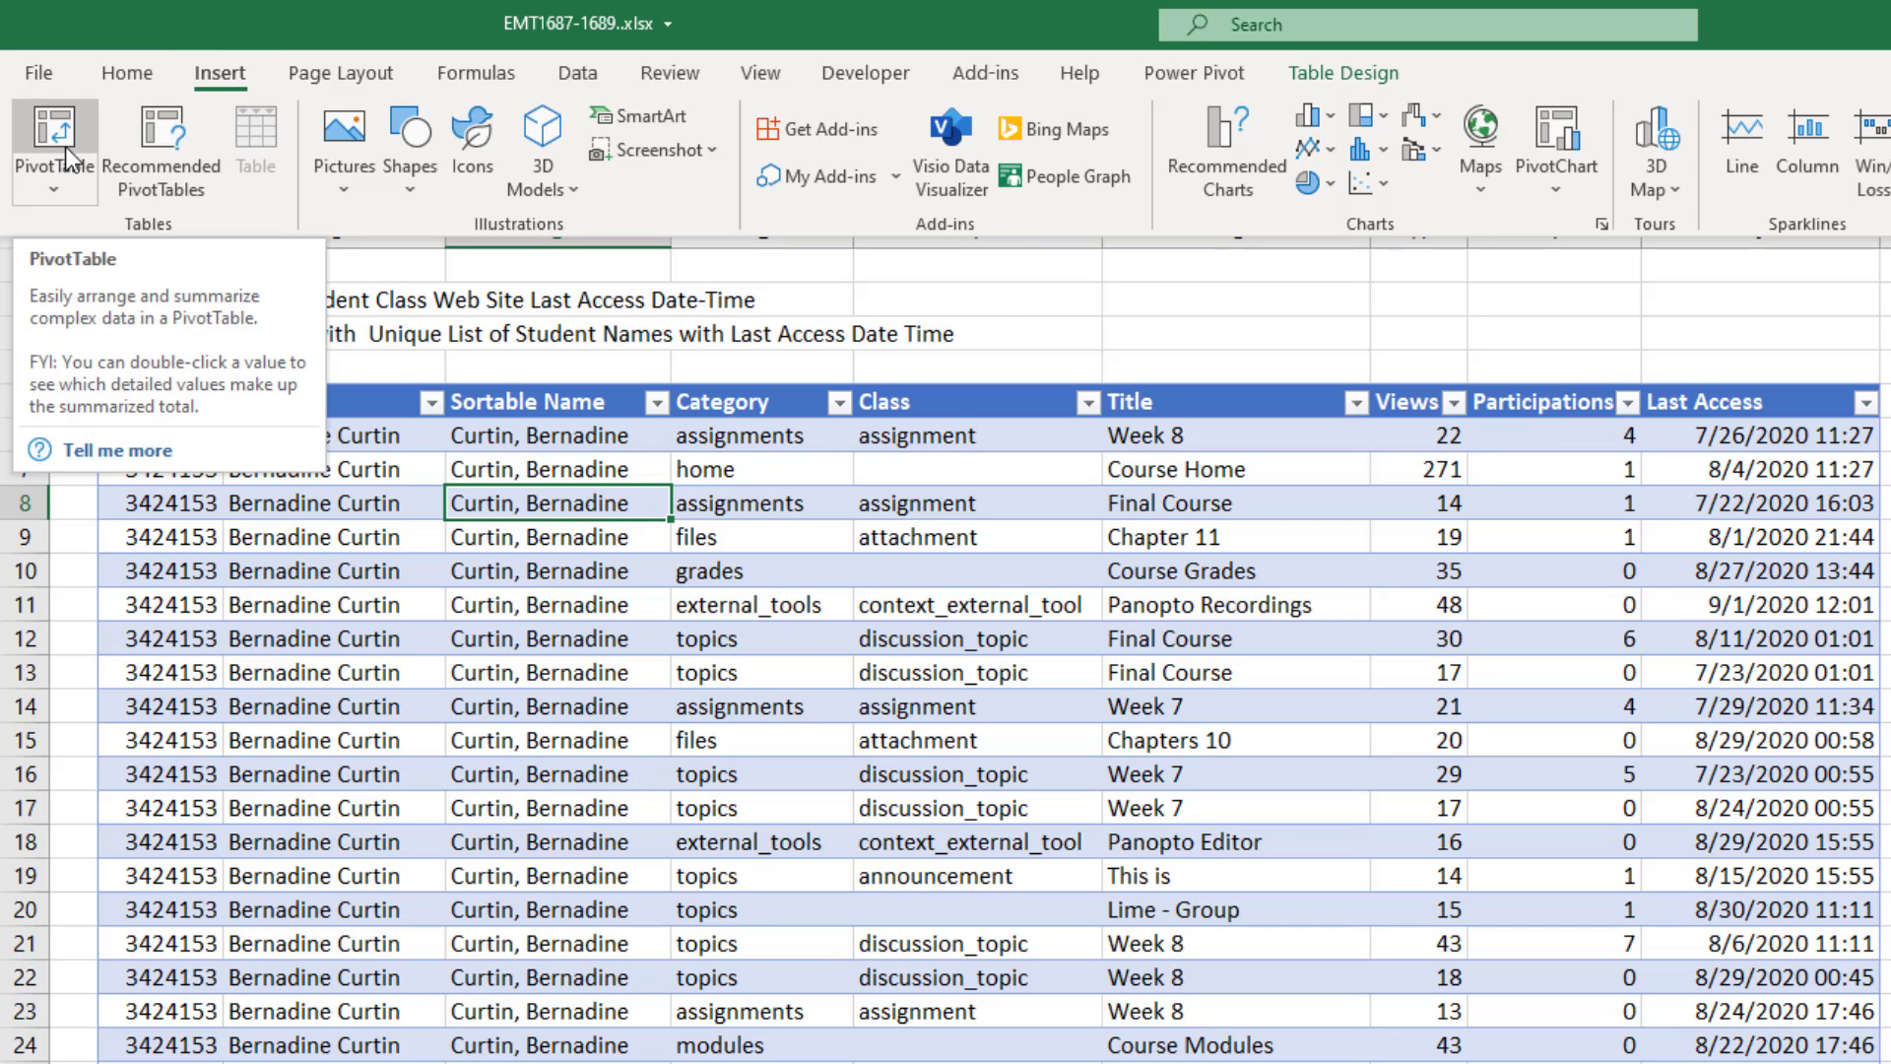
{"action": "key", "text": "Escape"}
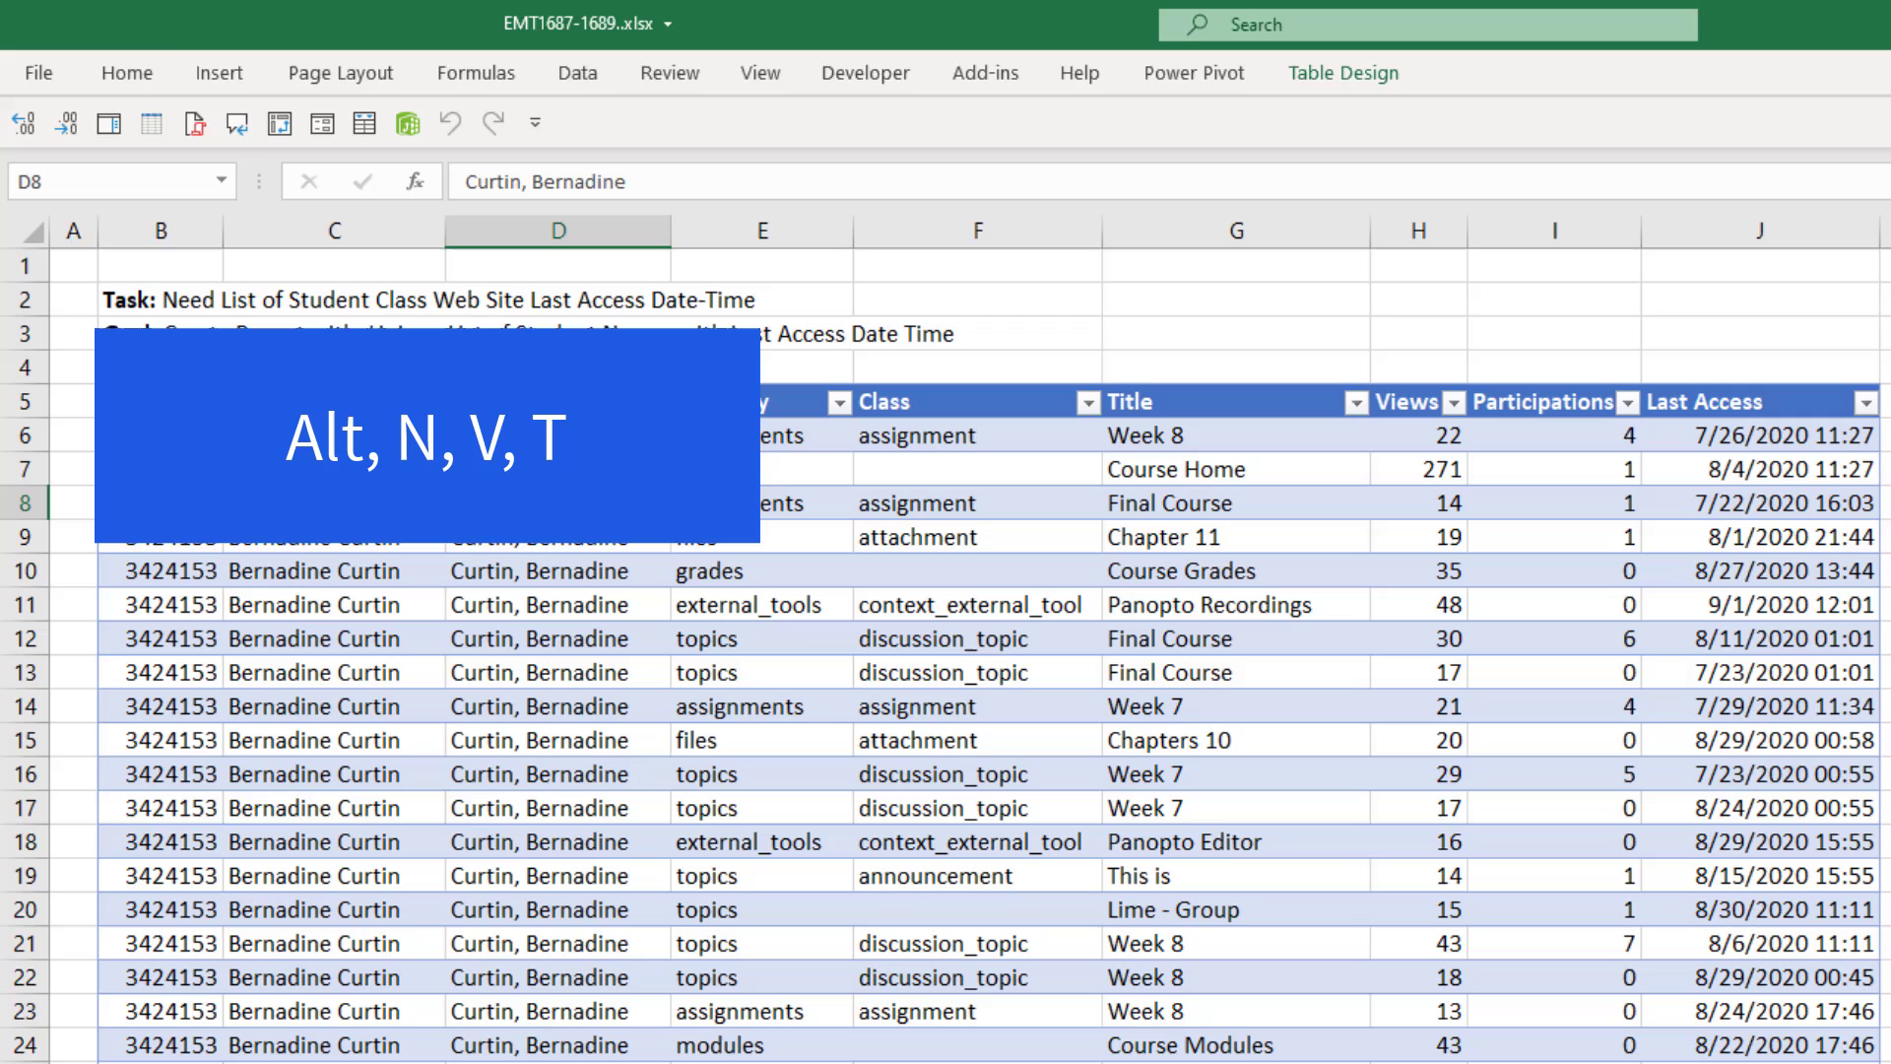
{"action": "key", "text": "alt"}
{"action": "key", "text": "n"}
{"action": "key", "text": "v"}
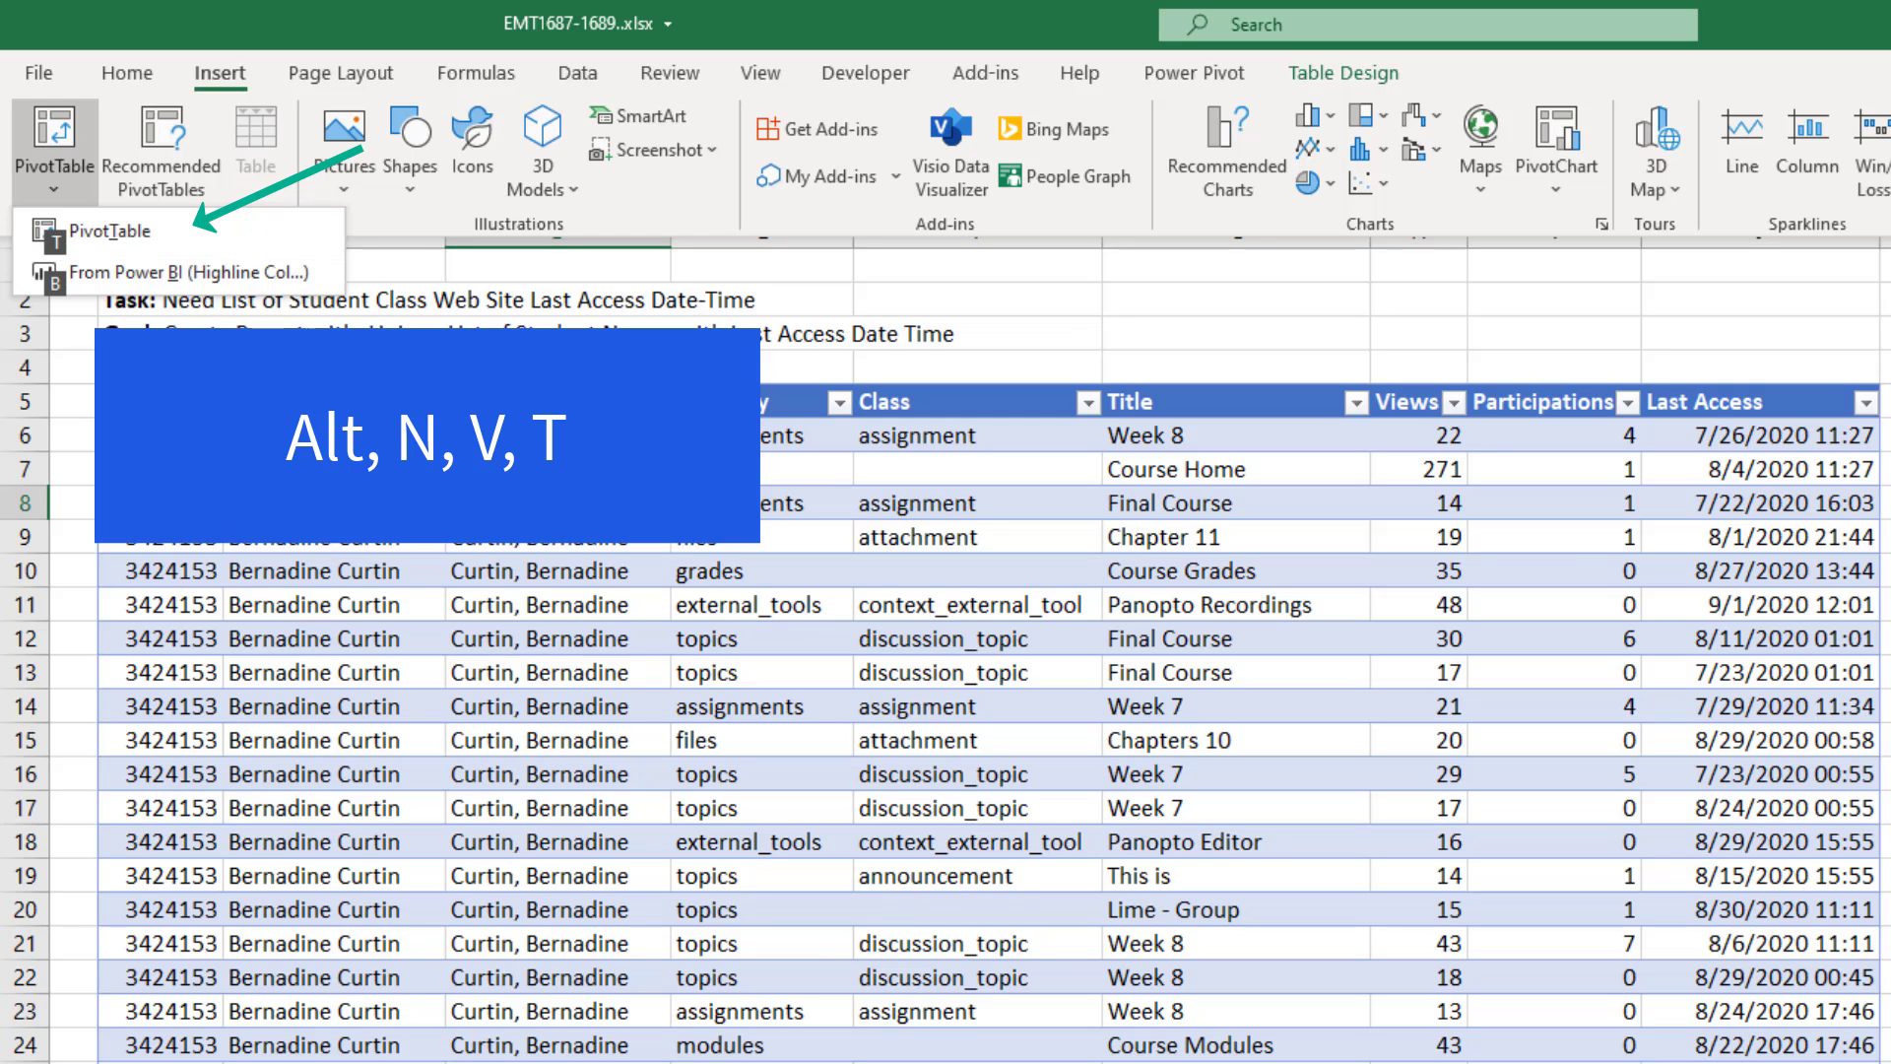
{"action": "key", "text": "t"}
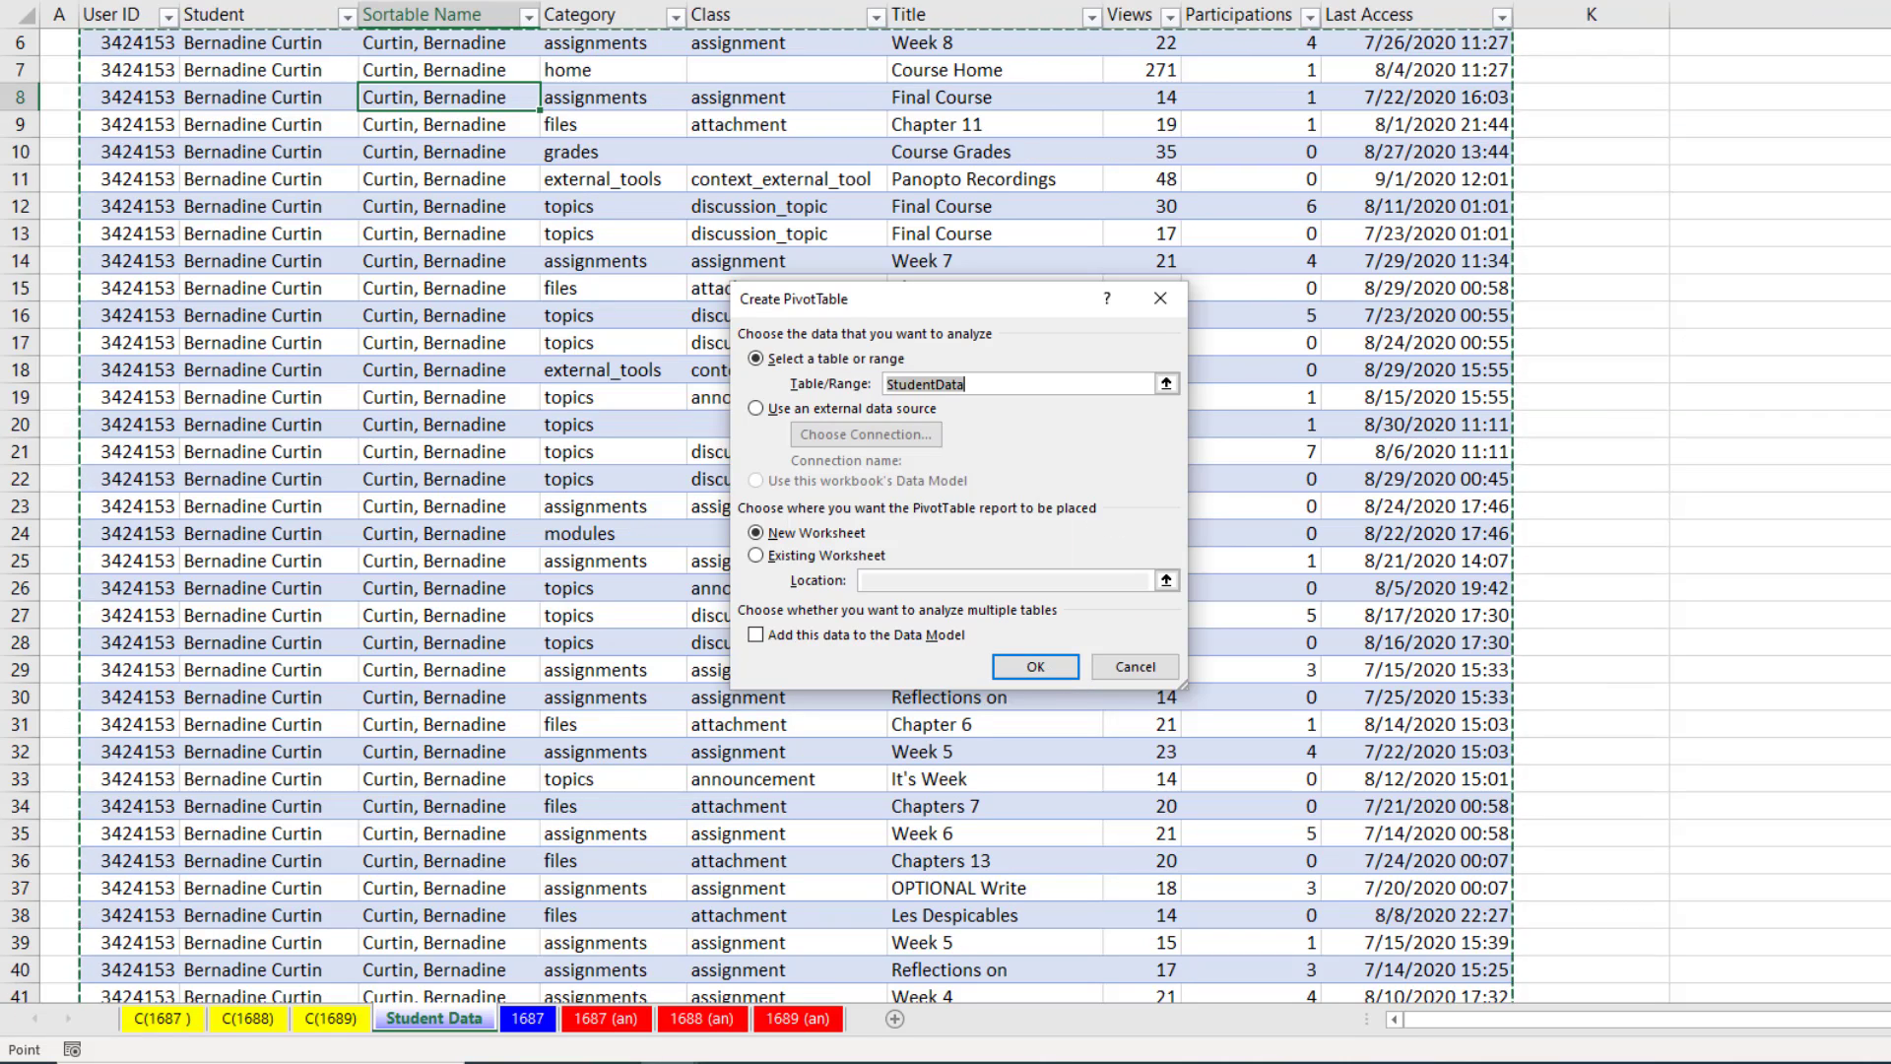
{"action": "key", "text": "Return"}
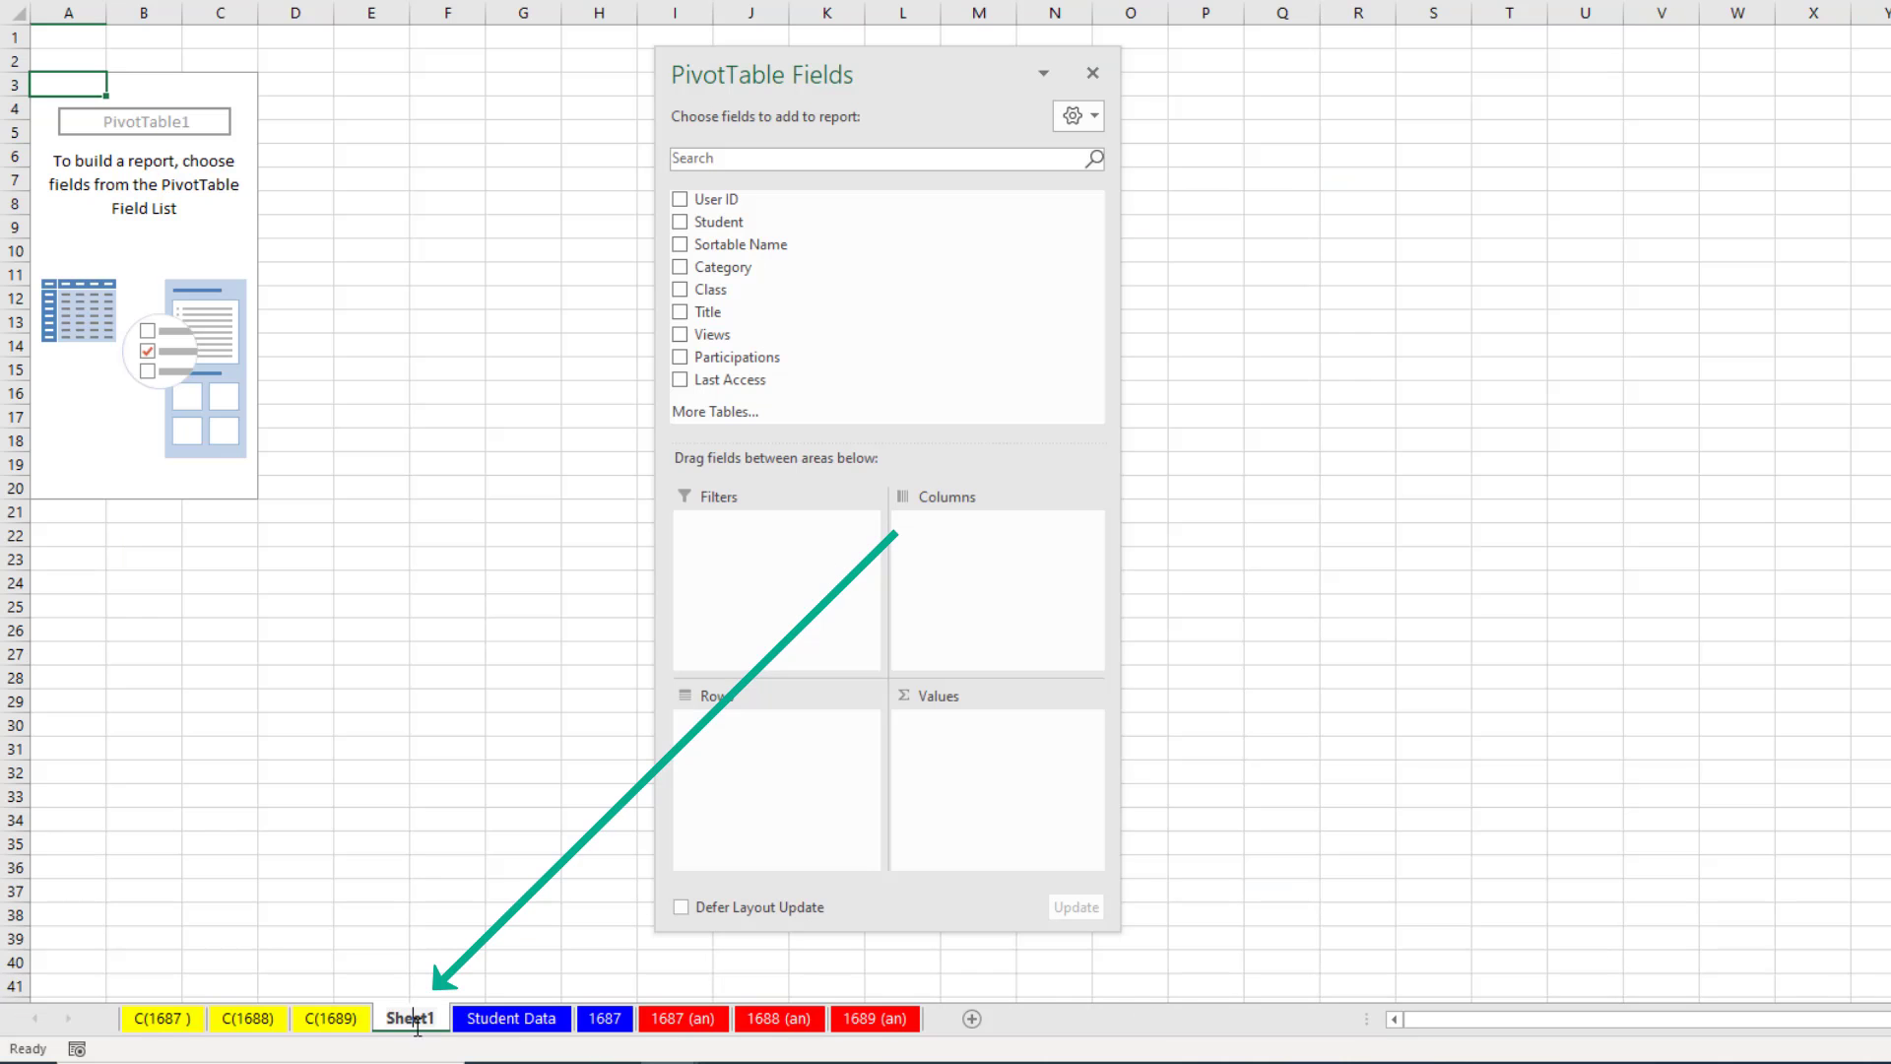
{"action": "type", "text": "1688"}
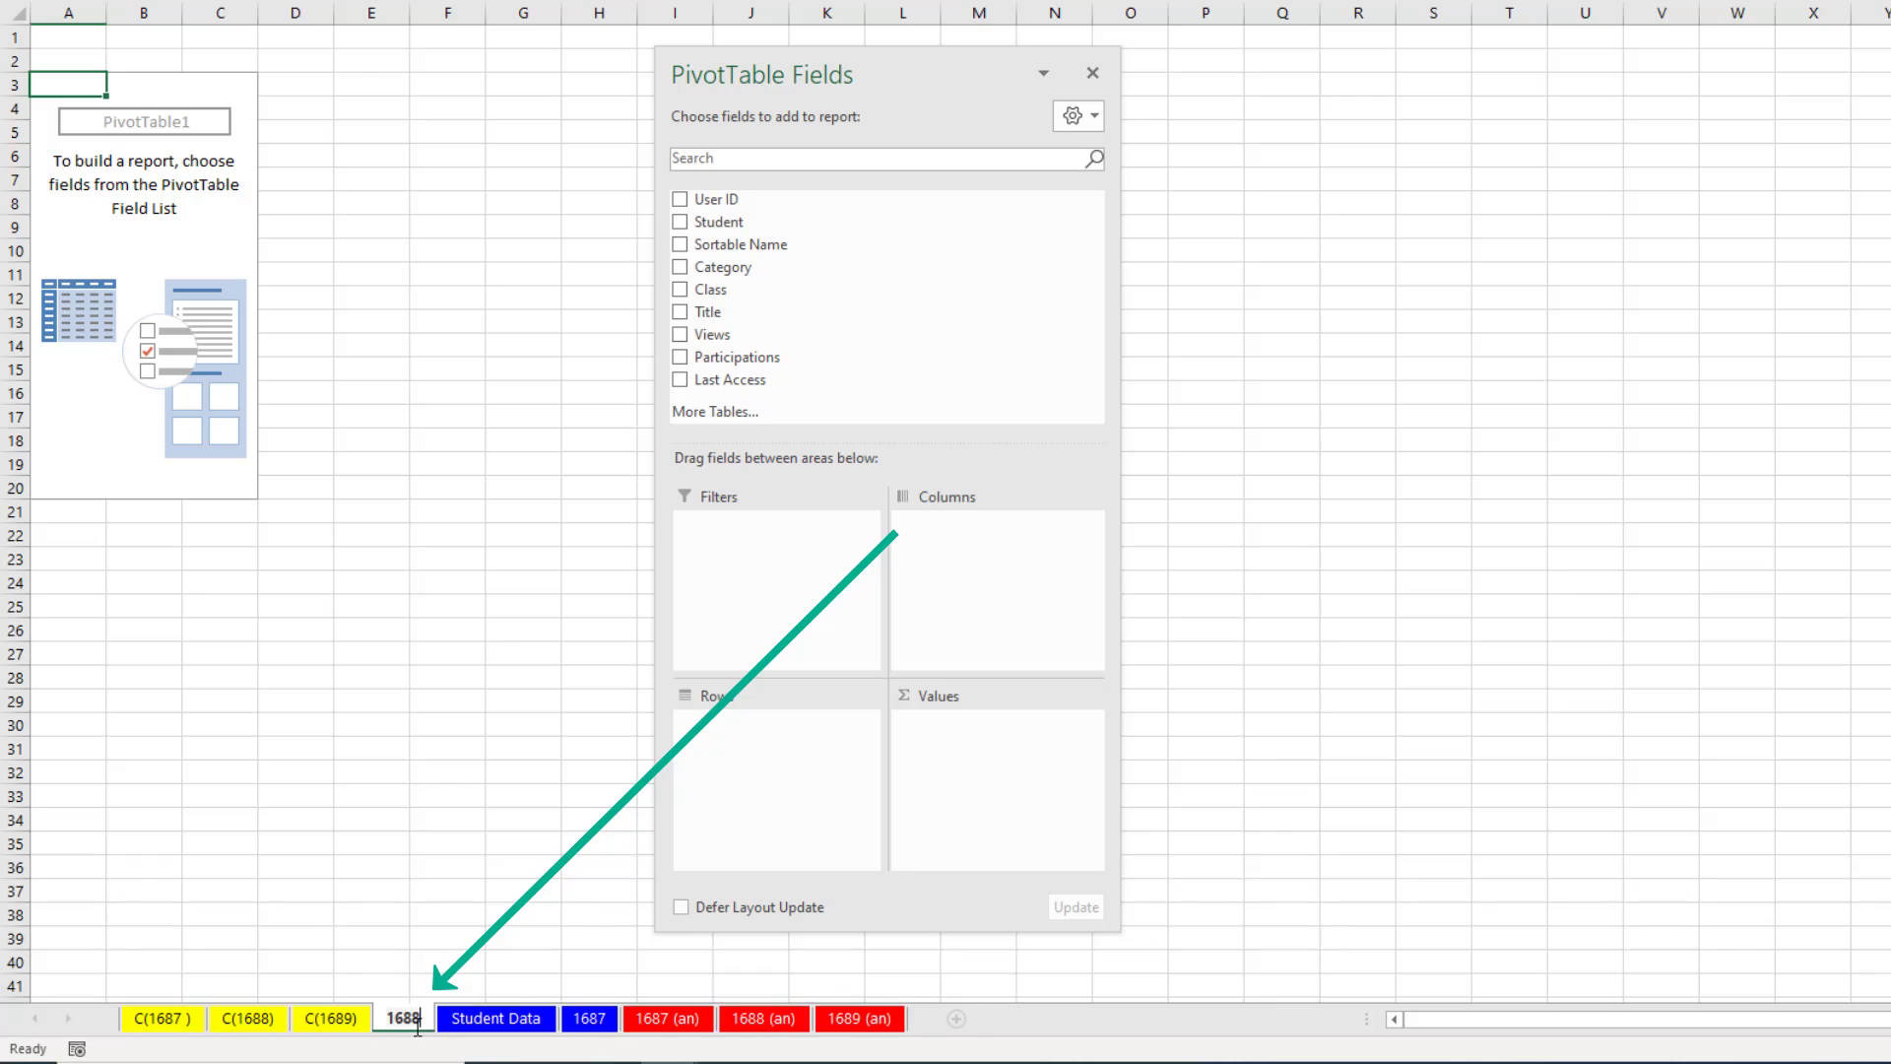
{"action": "type", "text": " Report"}
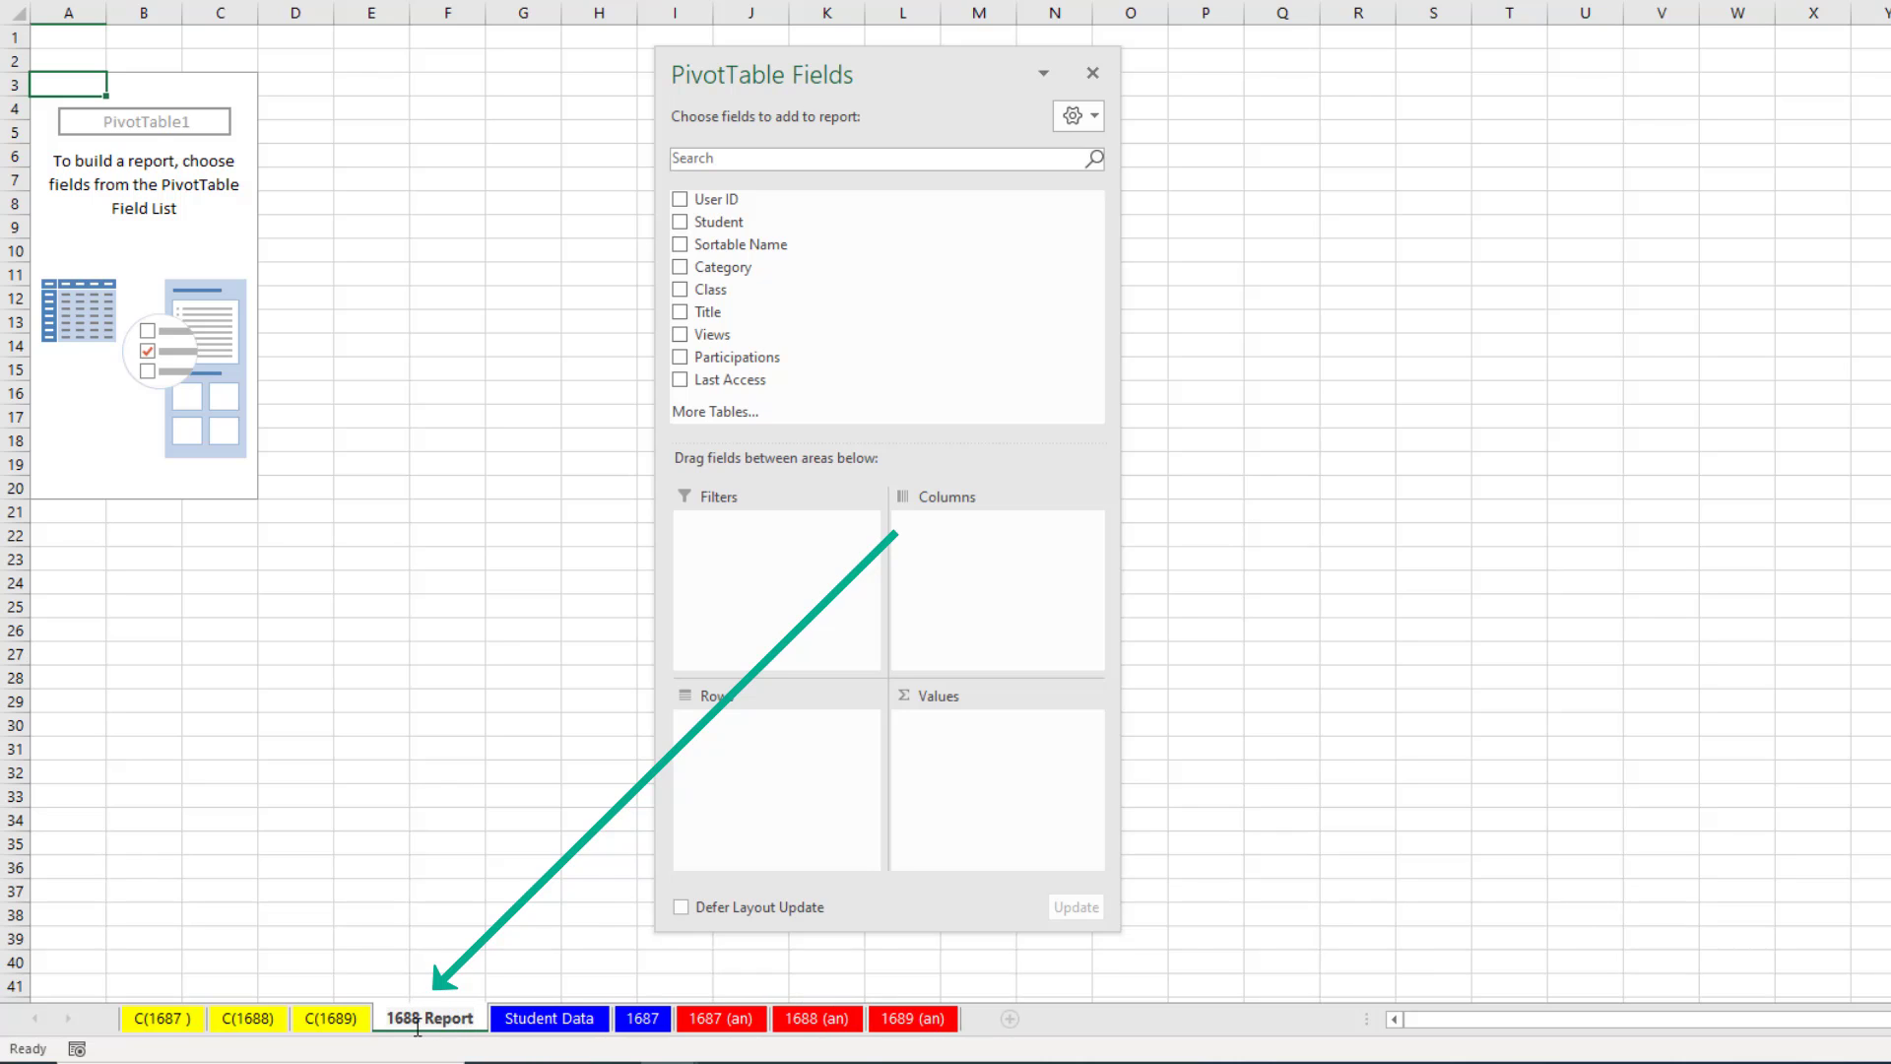
Rename the new sheet to '1688 Report'
{"action": "key", "text": "Return"}
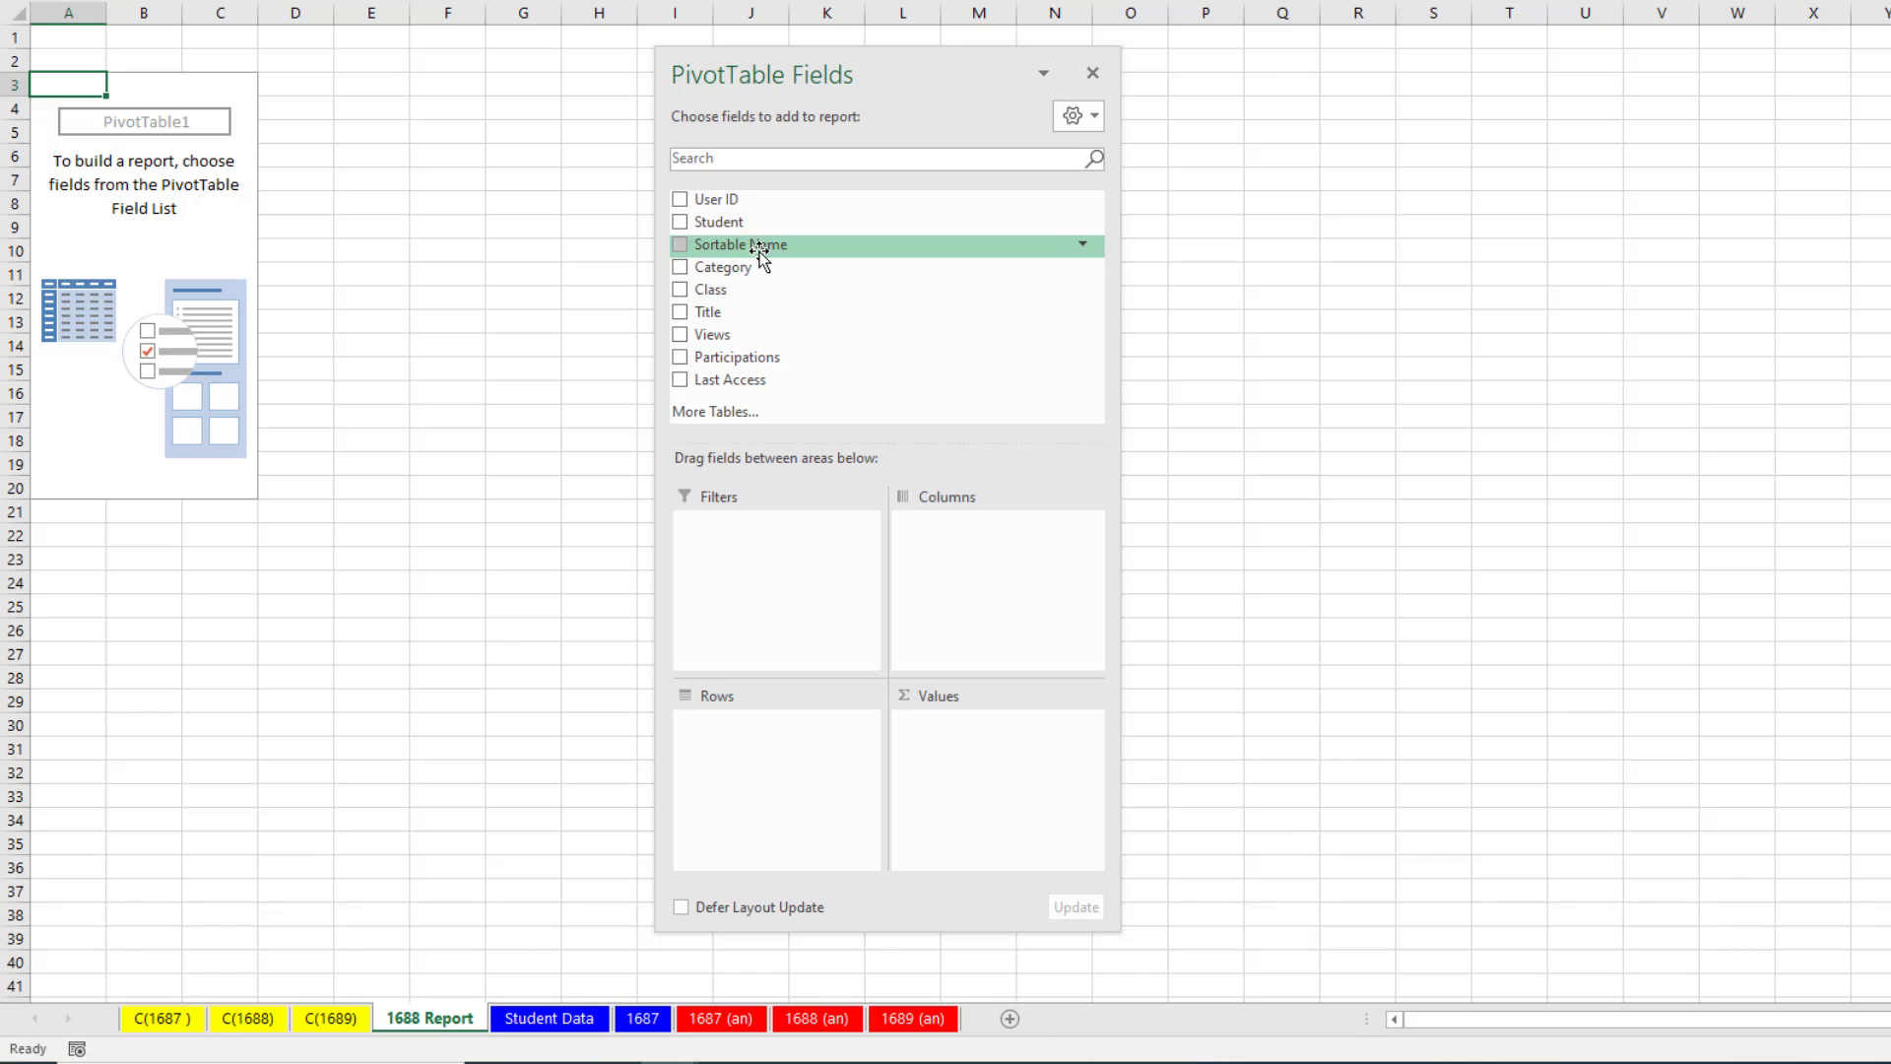
Put Sortable Name in Rows and Last Access in Values, giving a count per student
{"action": "mouse_move", "coordinate": [732, 245]}
{"action": "left_mouse_down"}
{"action": "mouse_move", "coordinate": [804, 734]}
{"action": "mouse_move", "coordinate": [783, 772]}
{"action": "left_mouse_up"}
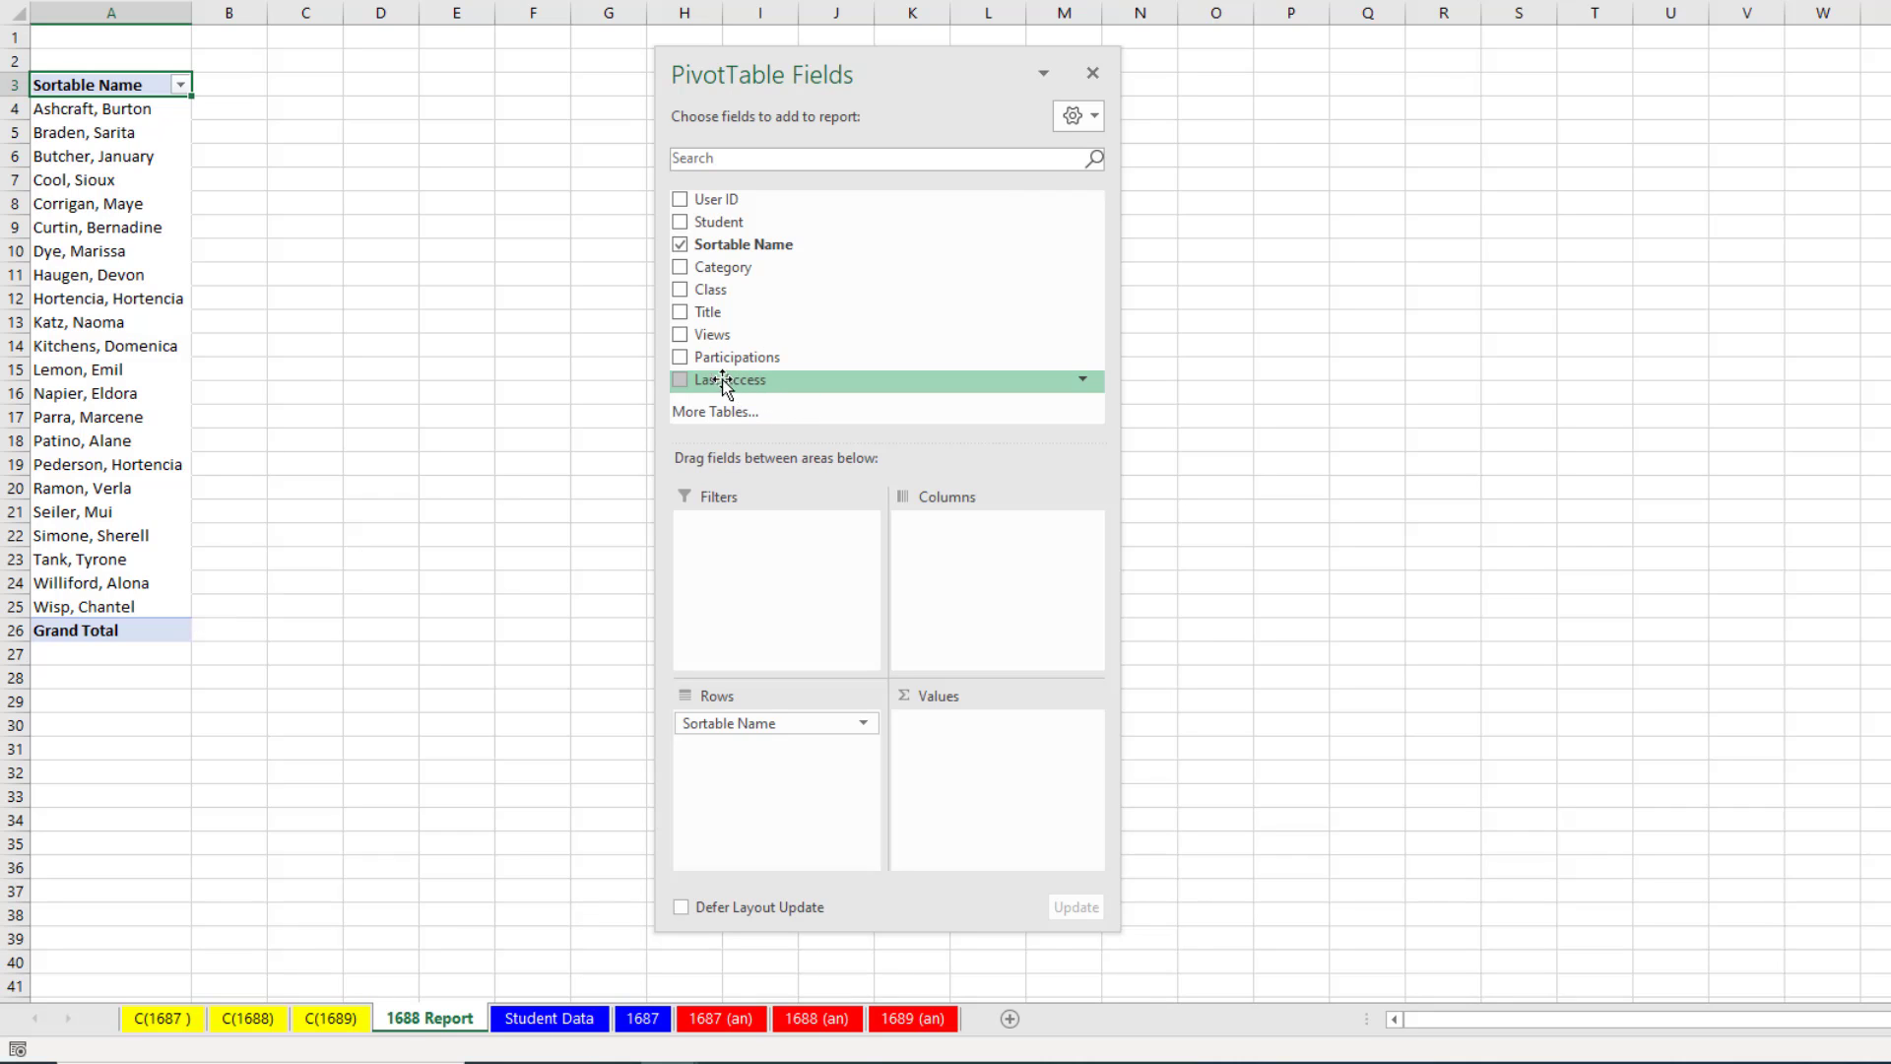
{"action": "left_click_drag", "start_coordinate": [720, 385], "coordinate": [929, 485]}
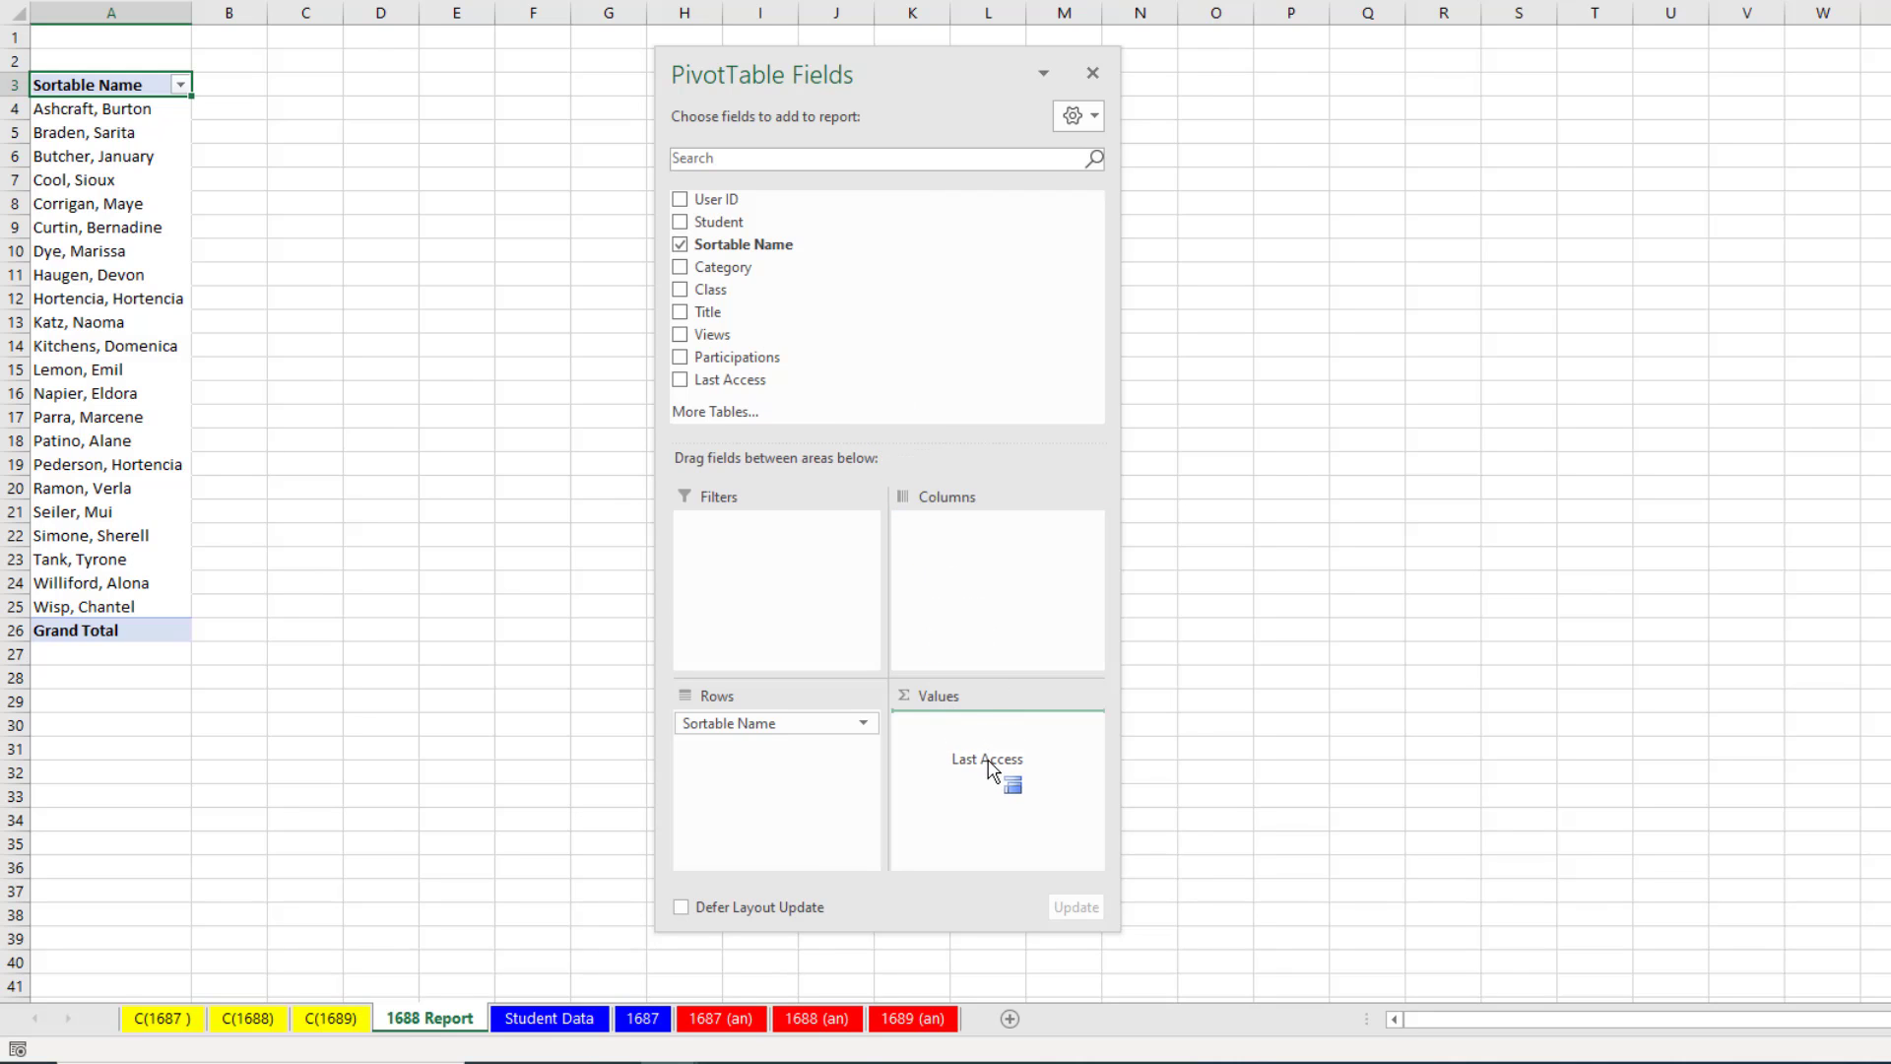
{"action": "left_click_drag", "start_coordinate": [945, 496], "coordinate": [987, 771]}
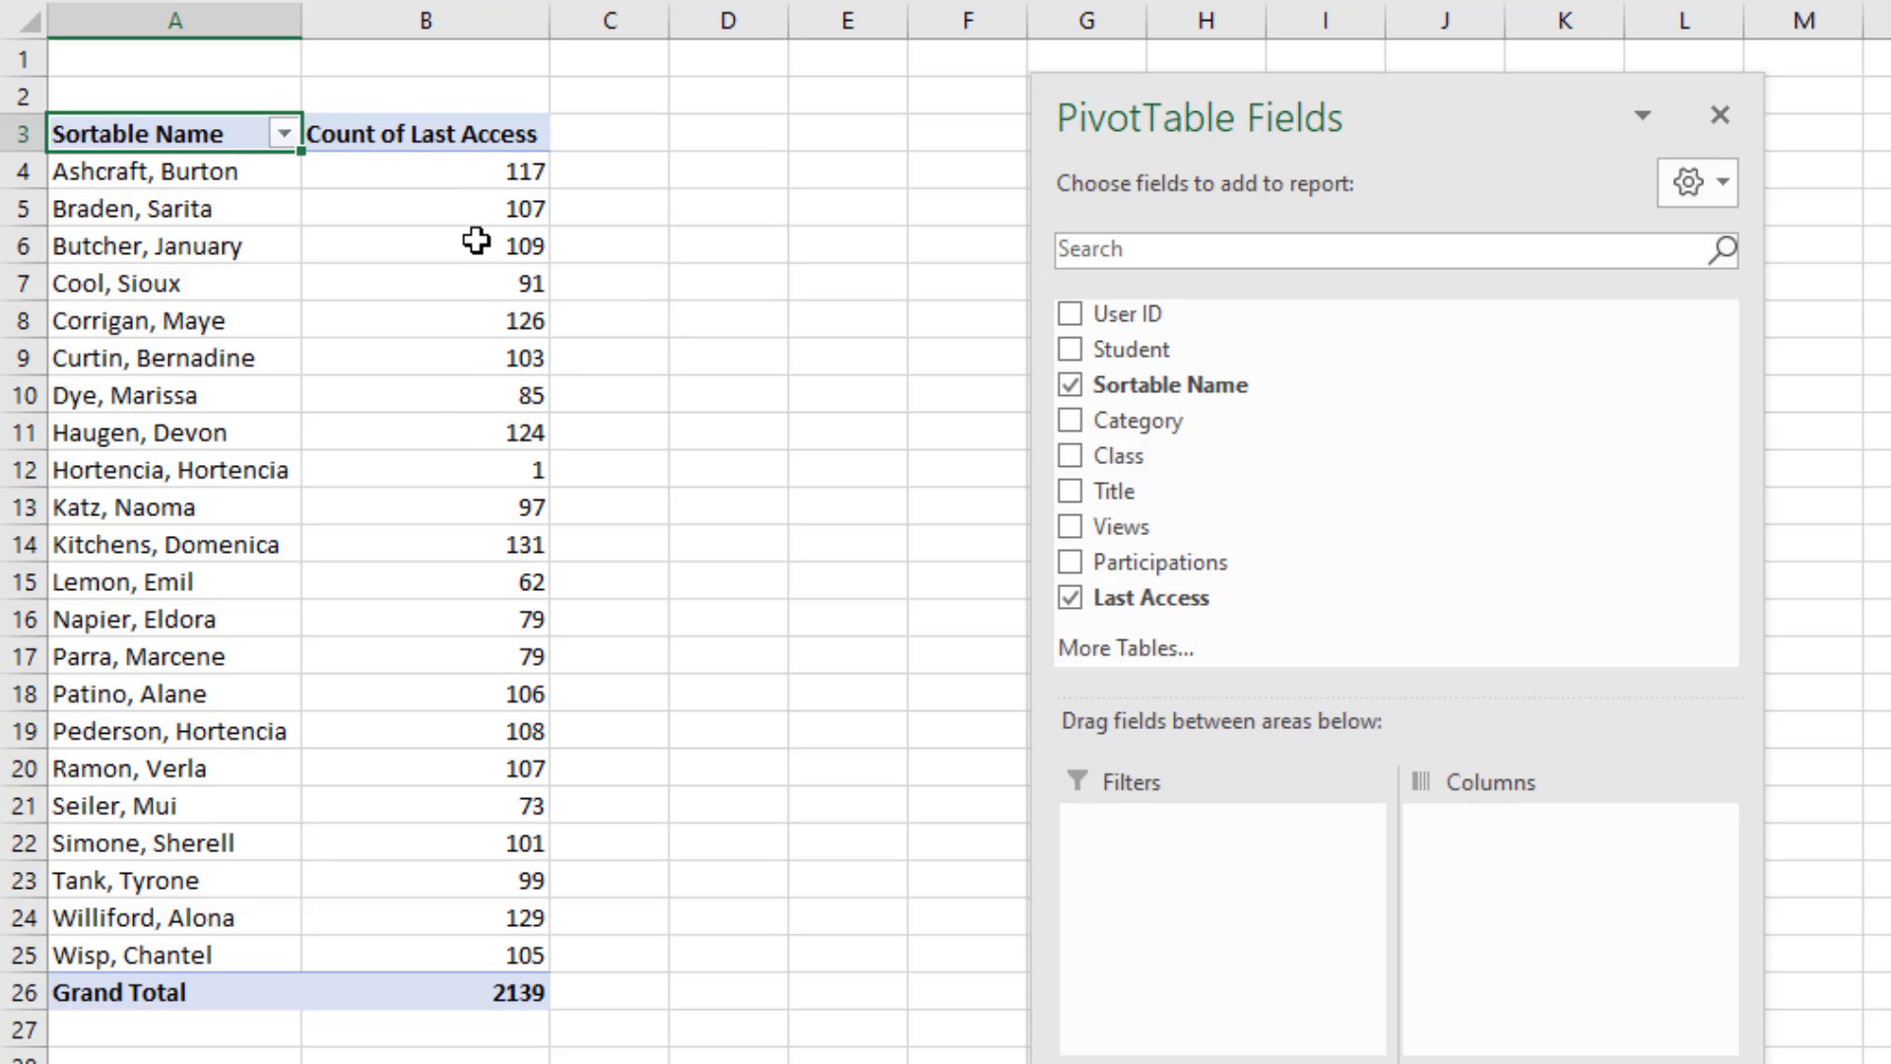
Summarize the Last Access values by Max, showing serial numbers per student
{"action": "right_click", "coordinate": [473, 243]}
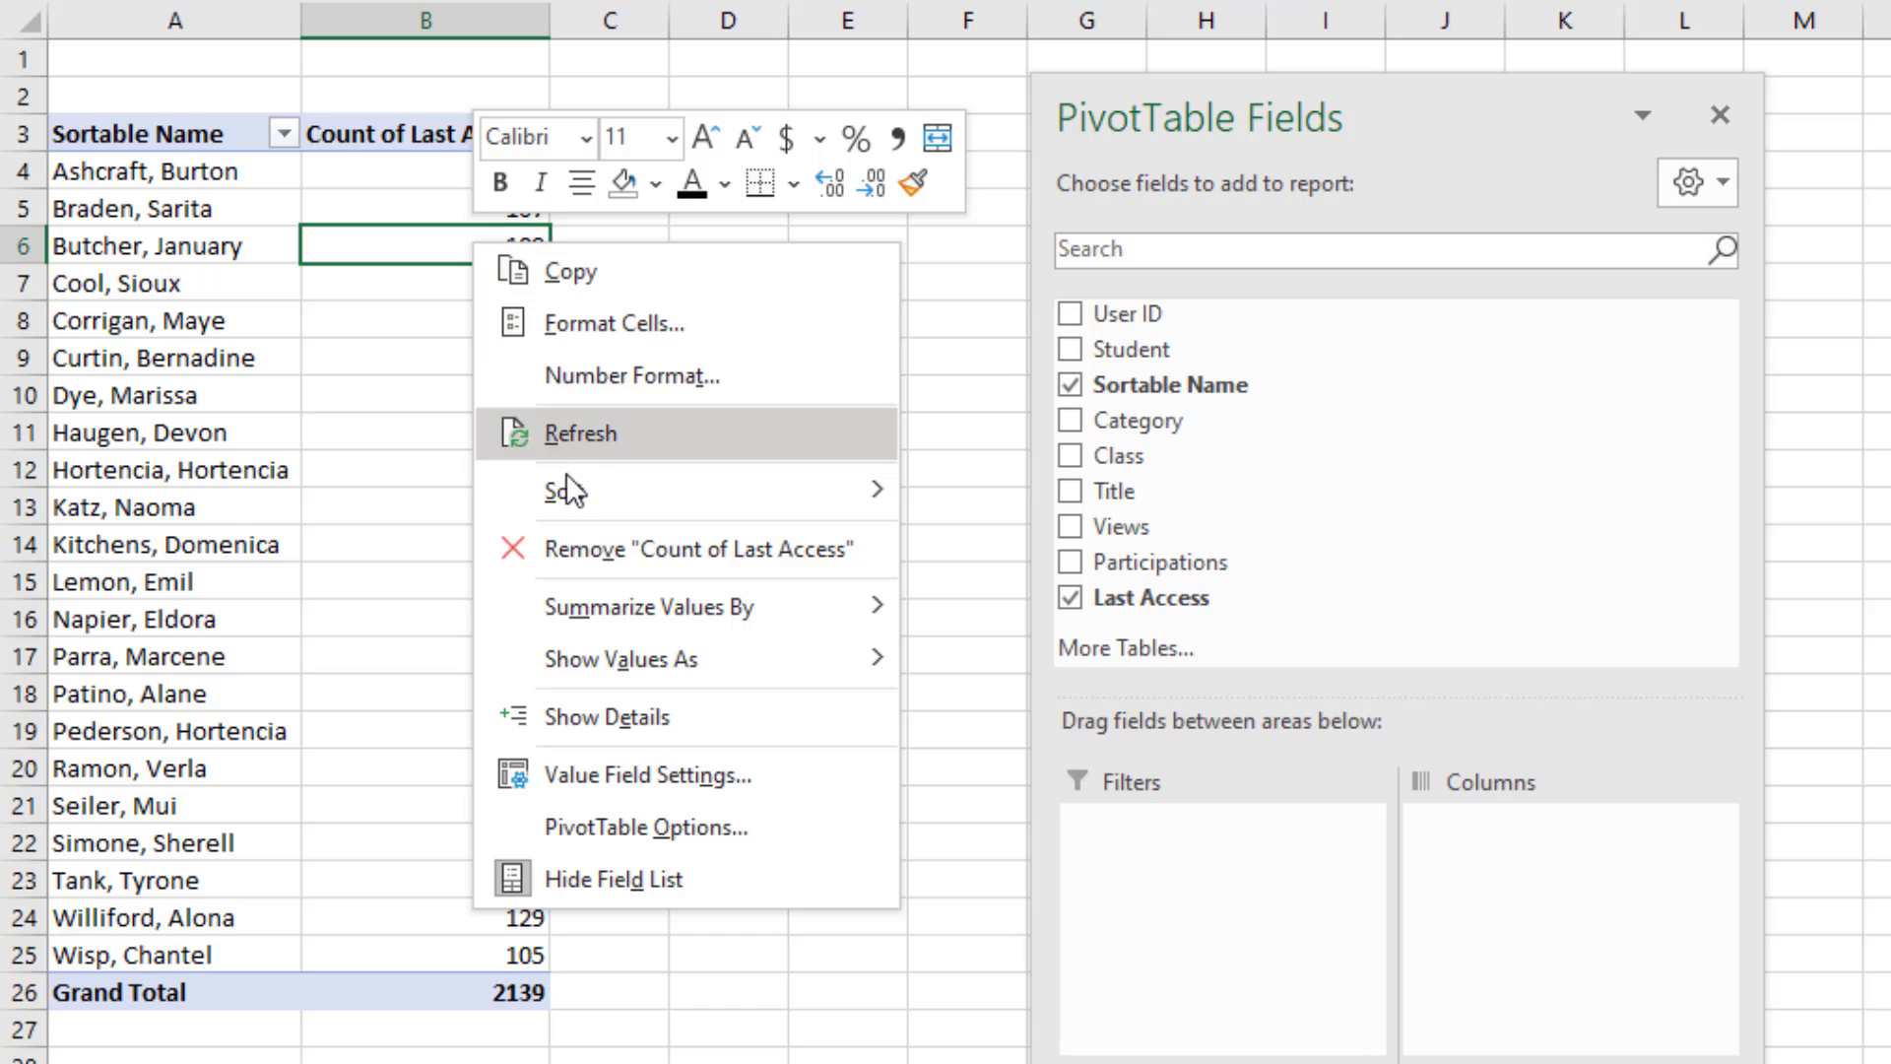
{"action": "mouse_move", "coordinate": [650, 607]}
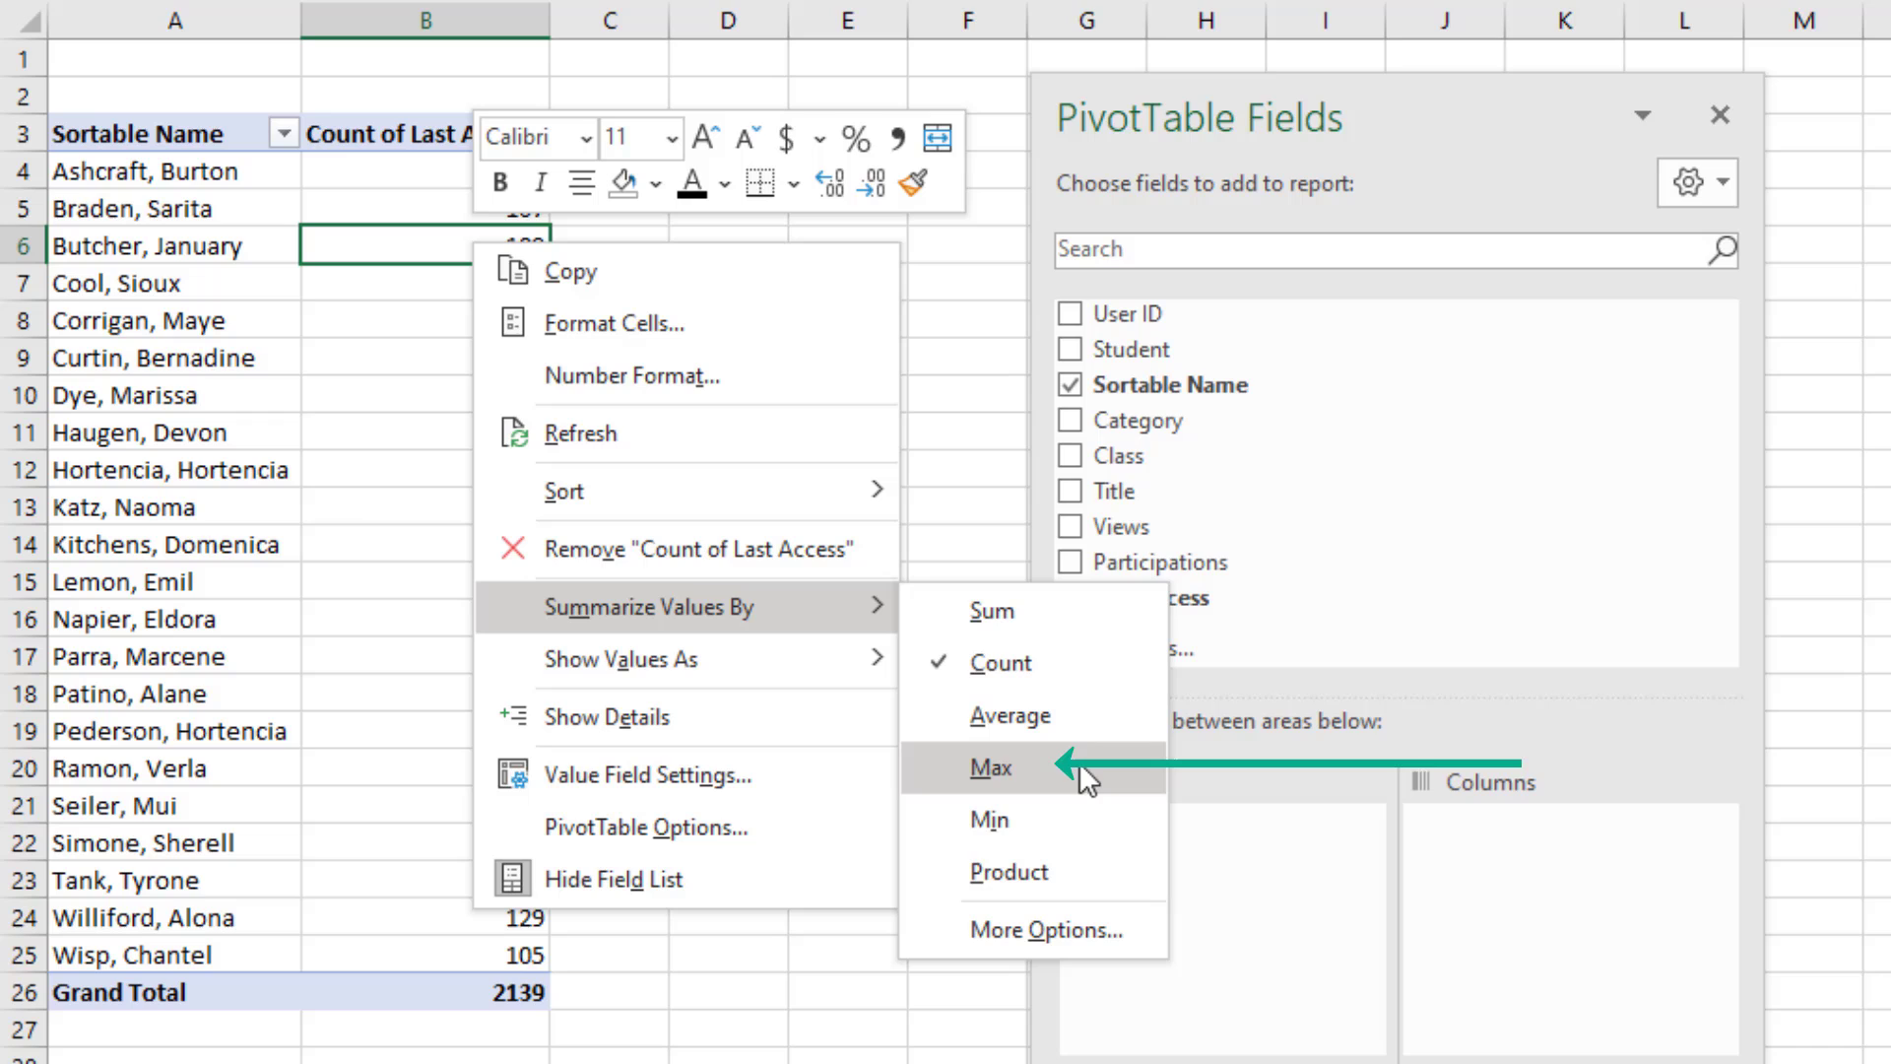
{"action": "left_click", "coordinate": [1028, 761]}
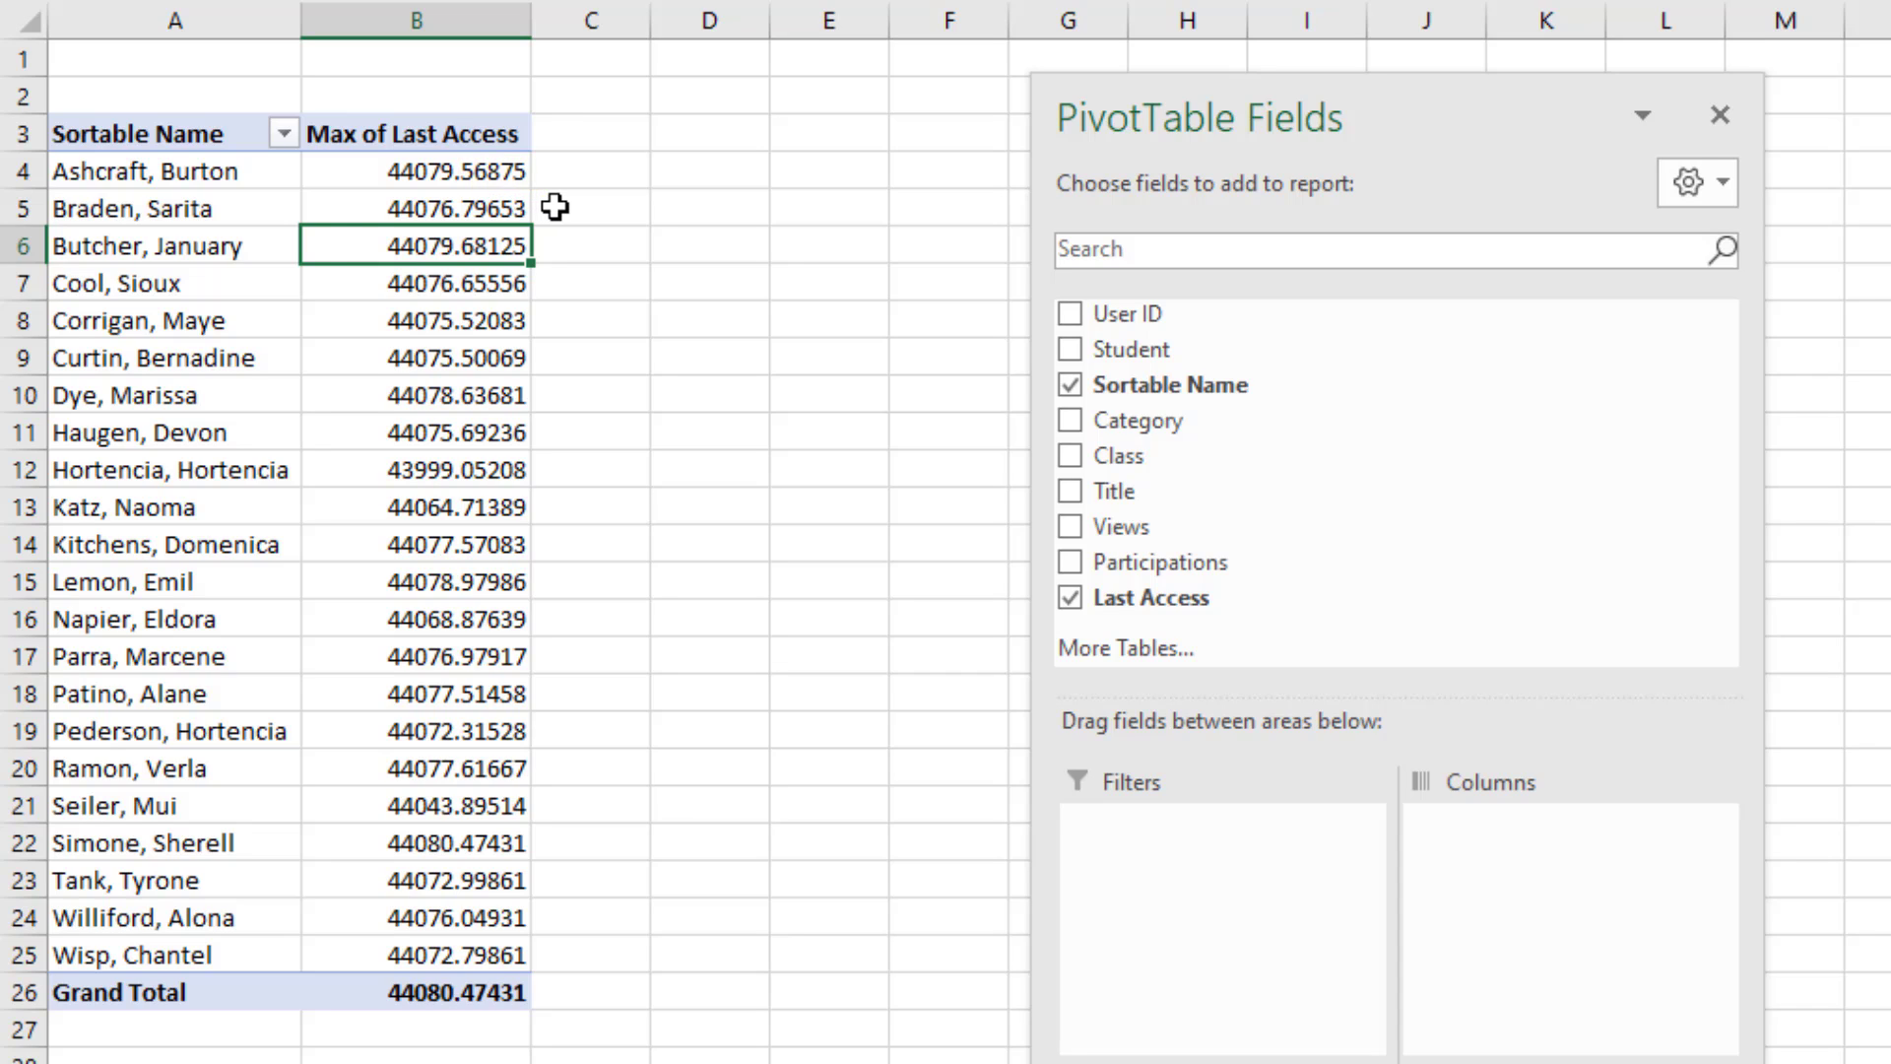
{"action": "mouse_move", "coordinate": [414, 172]}
{"action": "left_click_drag", "start_coordinate": [394, 176], "coordinate": [432, 657]}
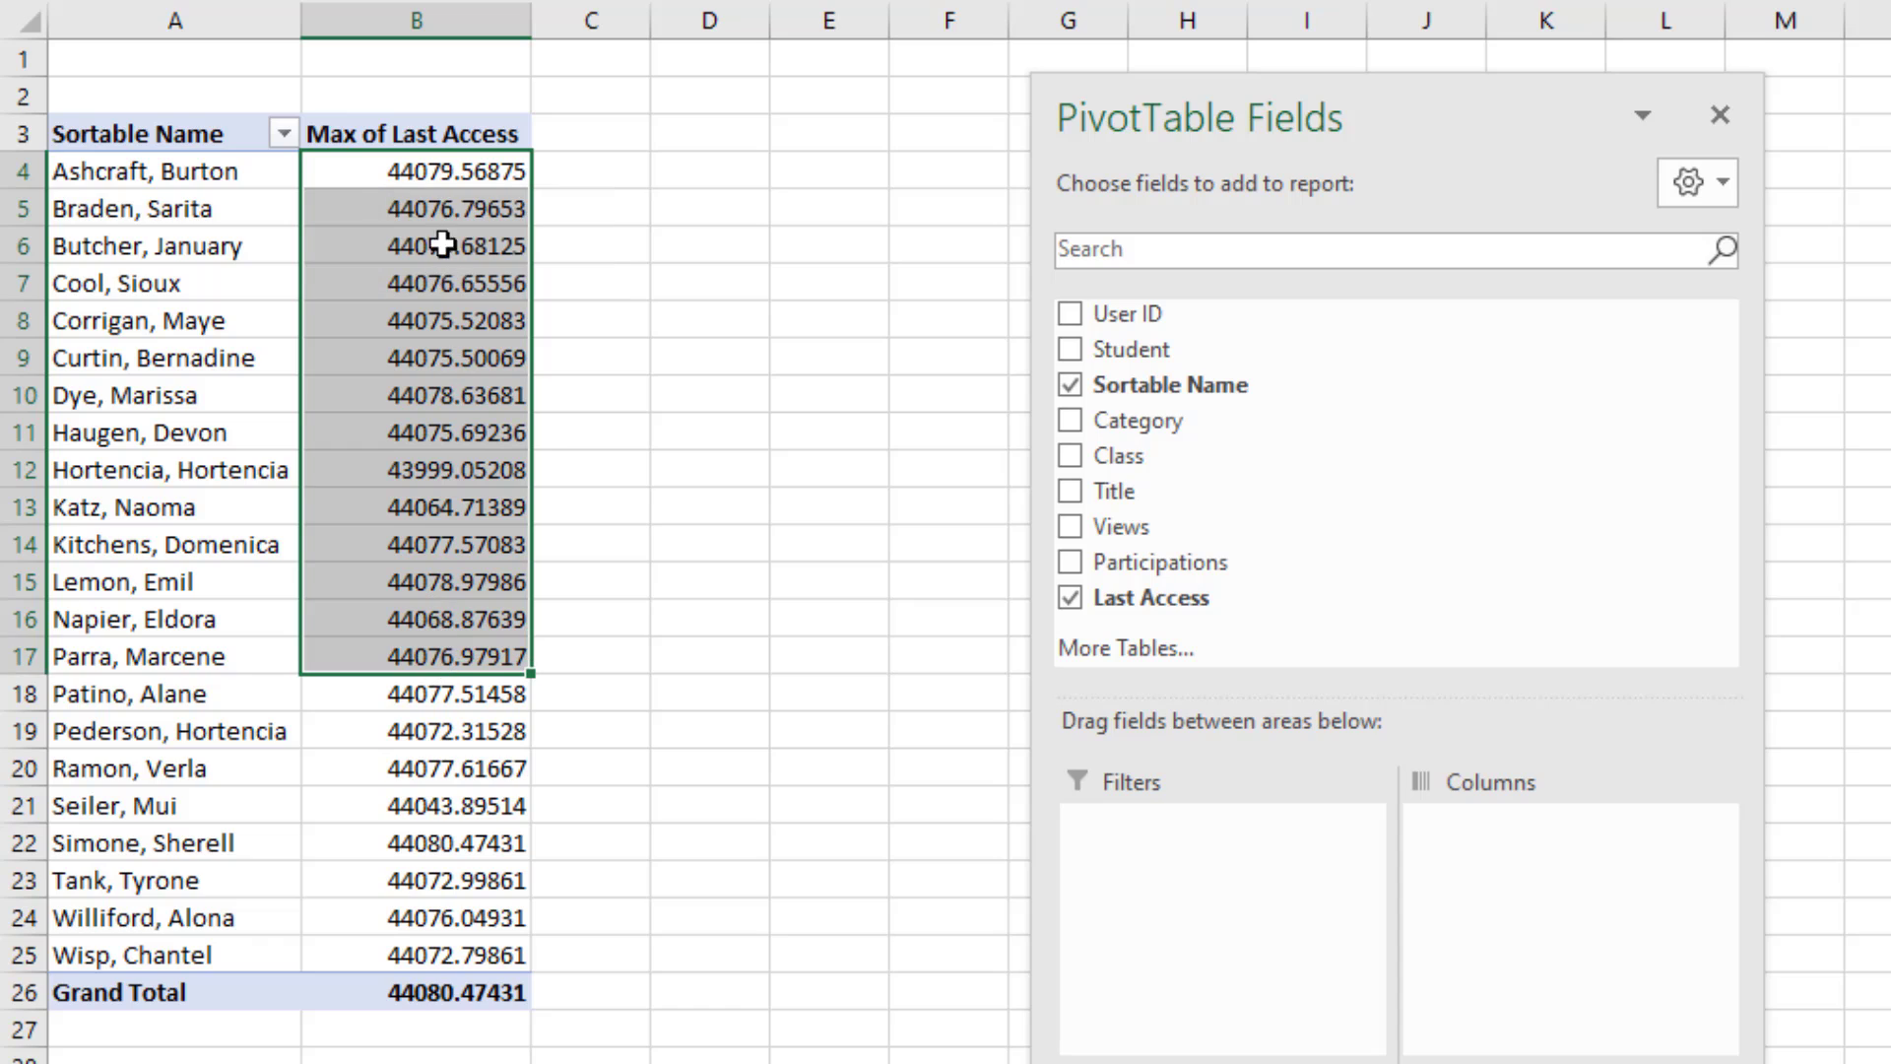
{"action": "left_click", "coordinate": [444, 209]}
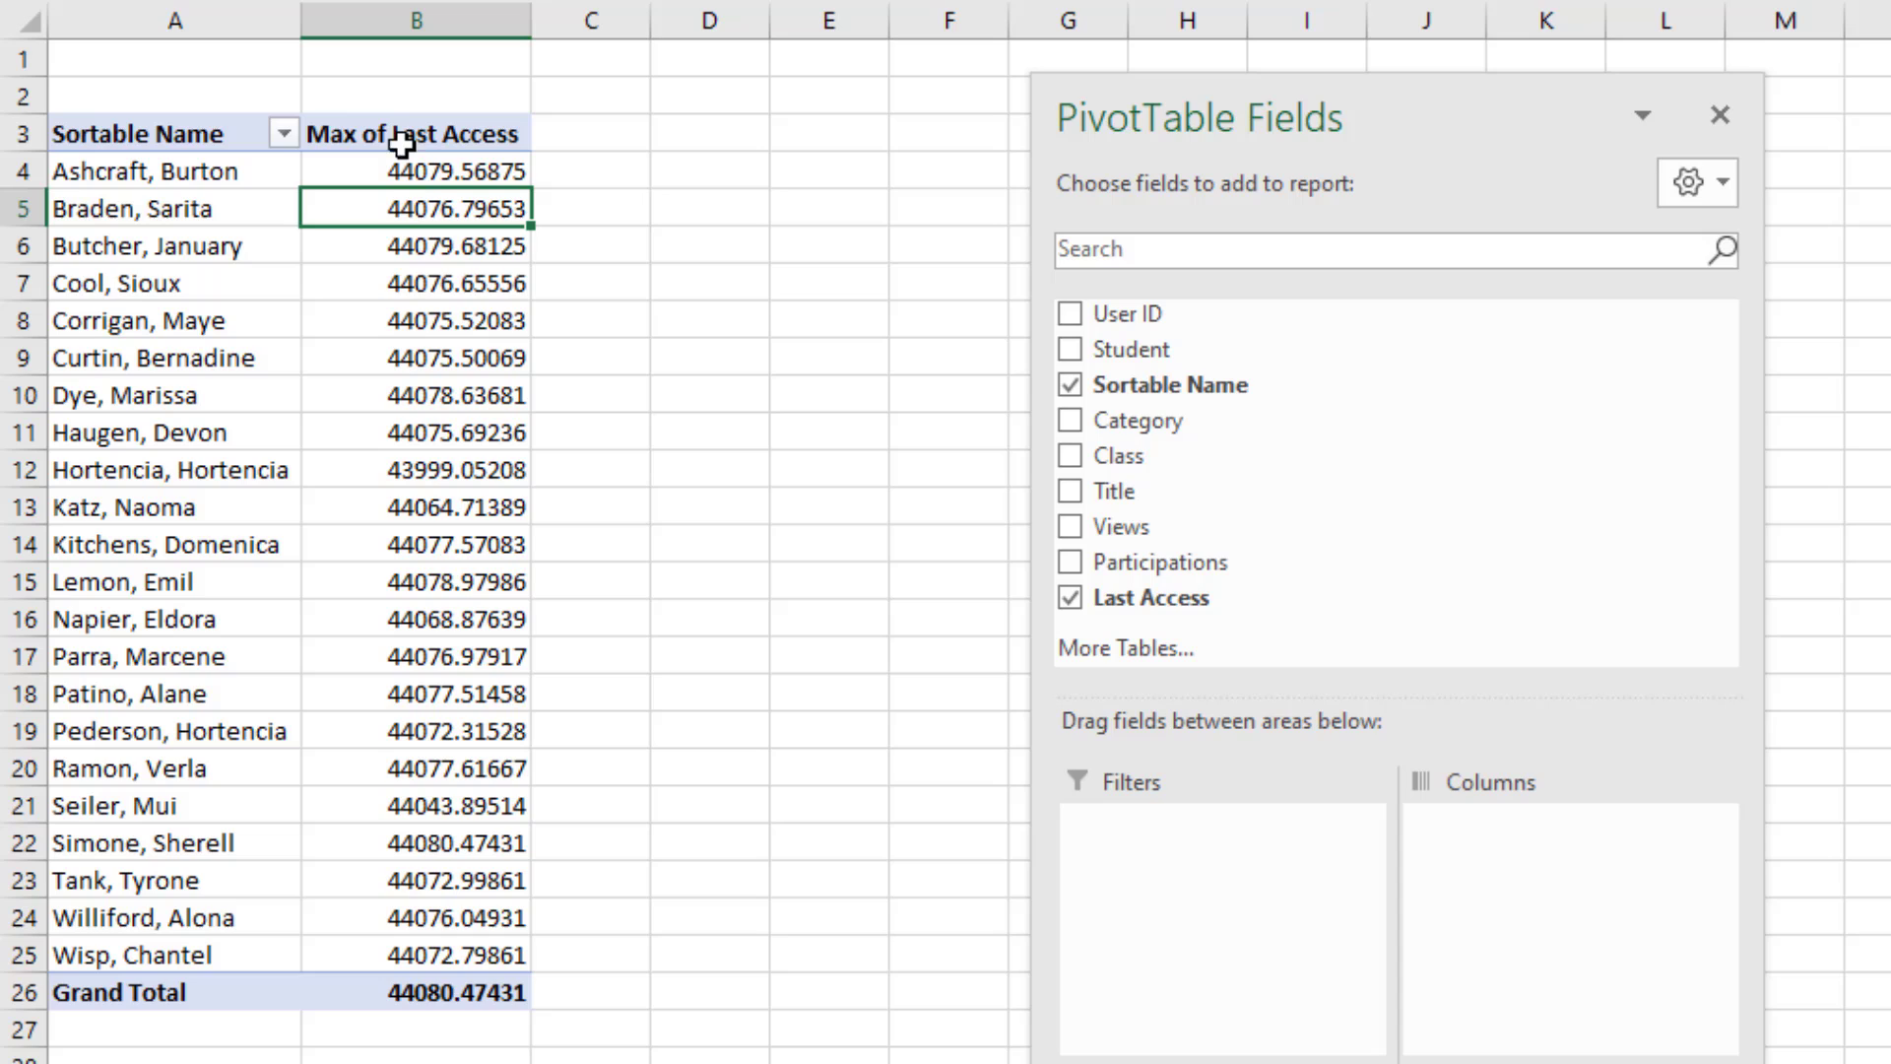
Apply the custom number format 'm/d/yyy hh:mm AM/PM' to the Max of Last Access field
{"action": "right_click", "coordinate": [420, 208]}
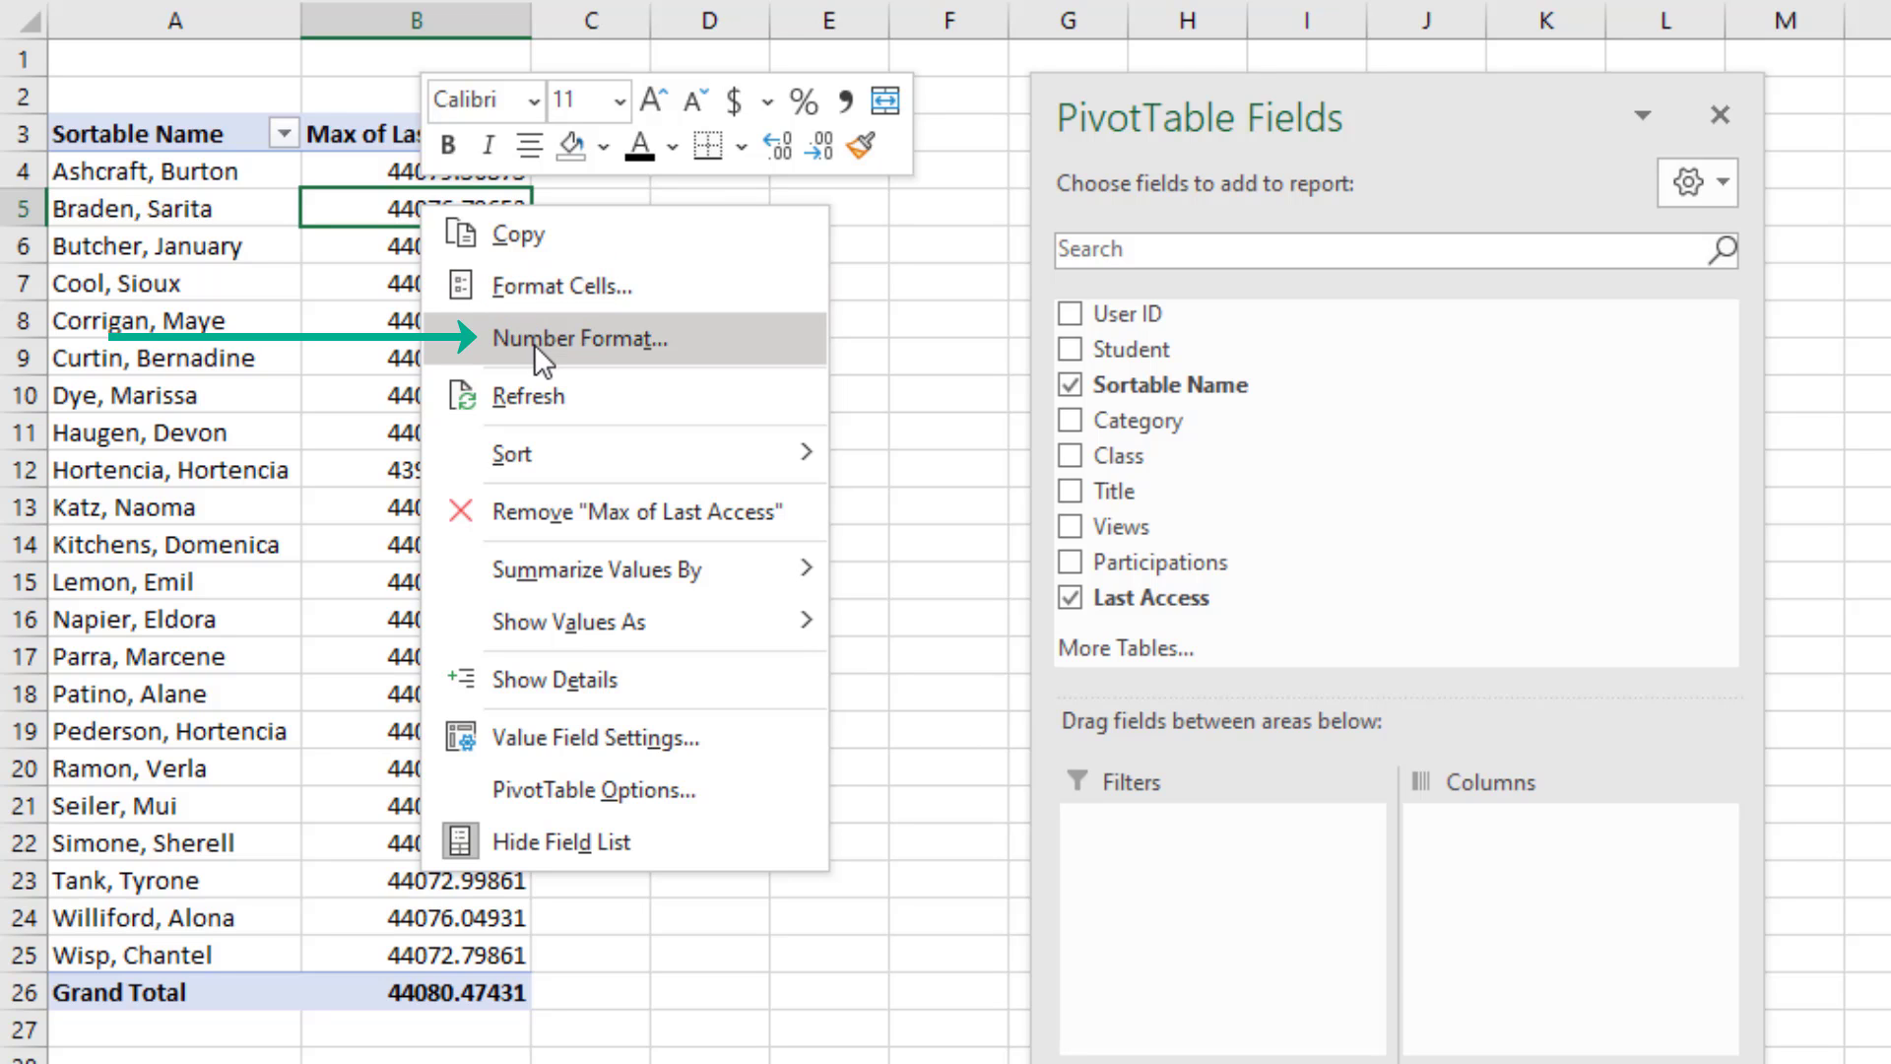
{"action": "left_click", "coordinate": [532, 345]}
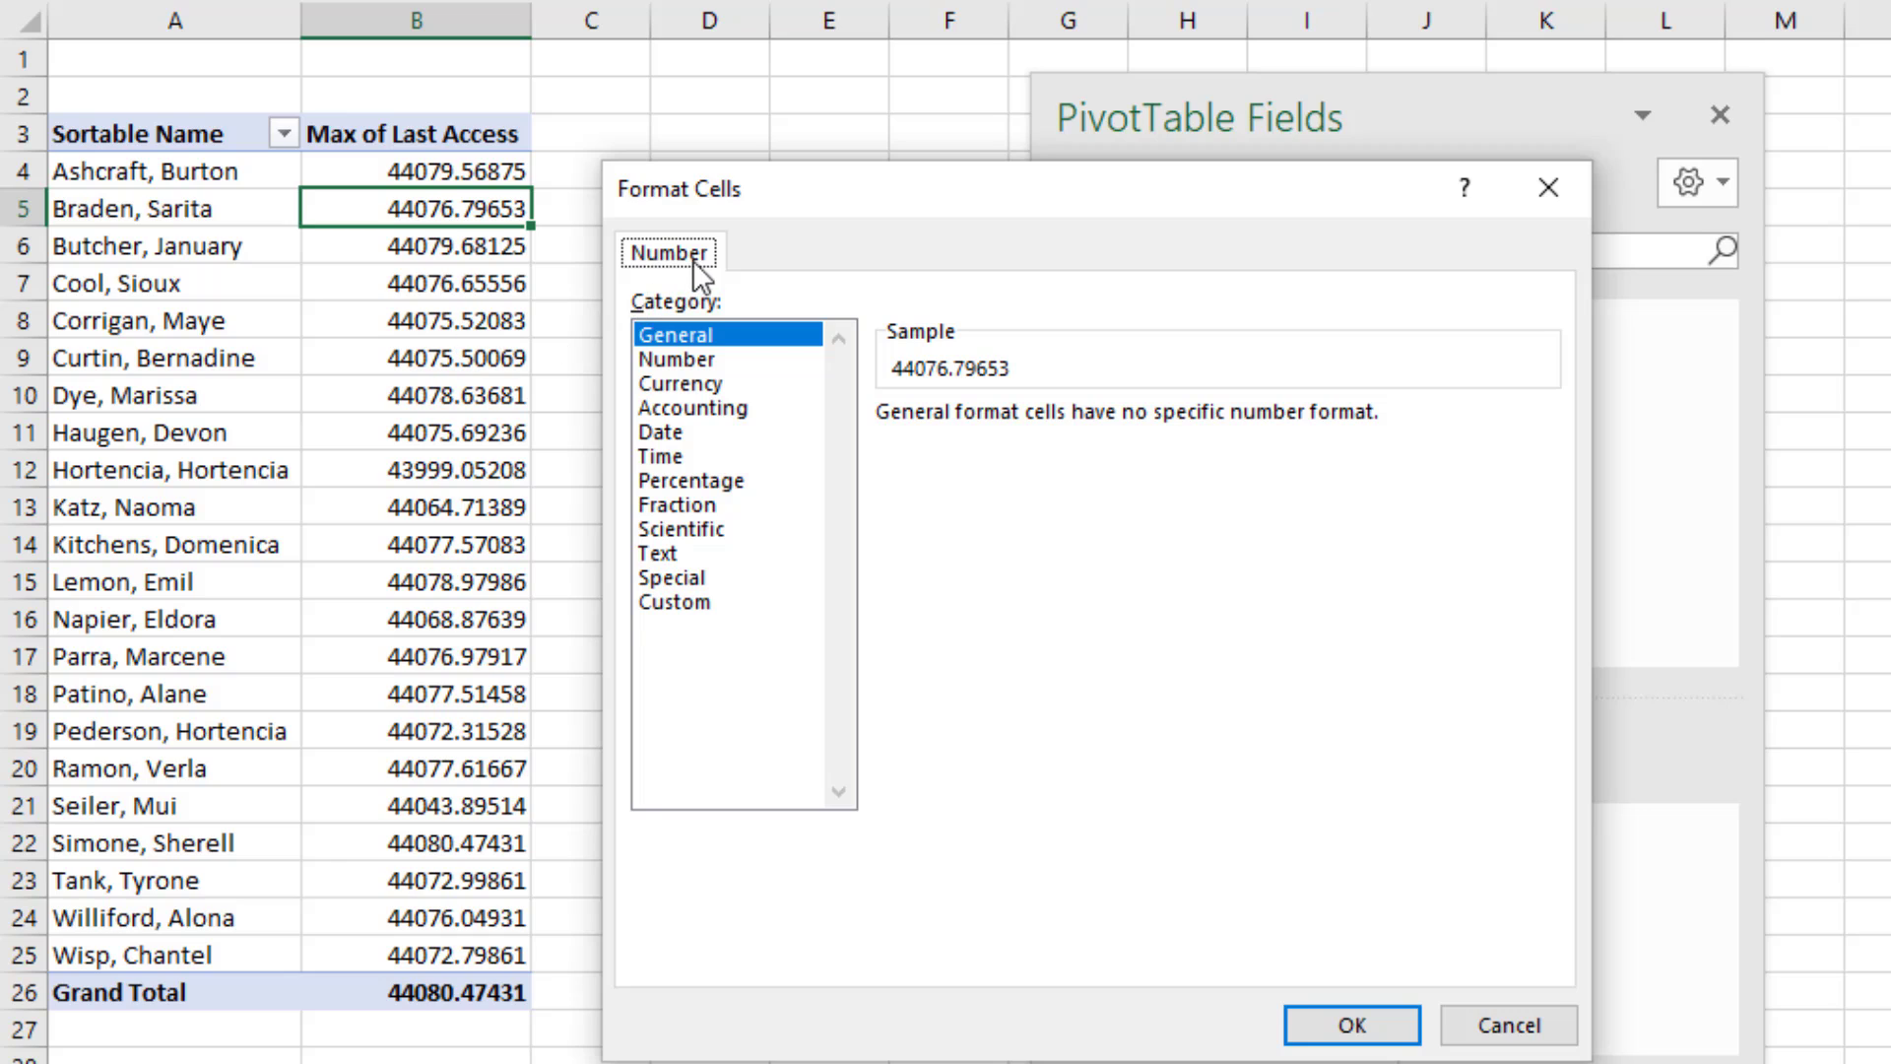
{"action": "left_click", "coordinate": [676, 603]}
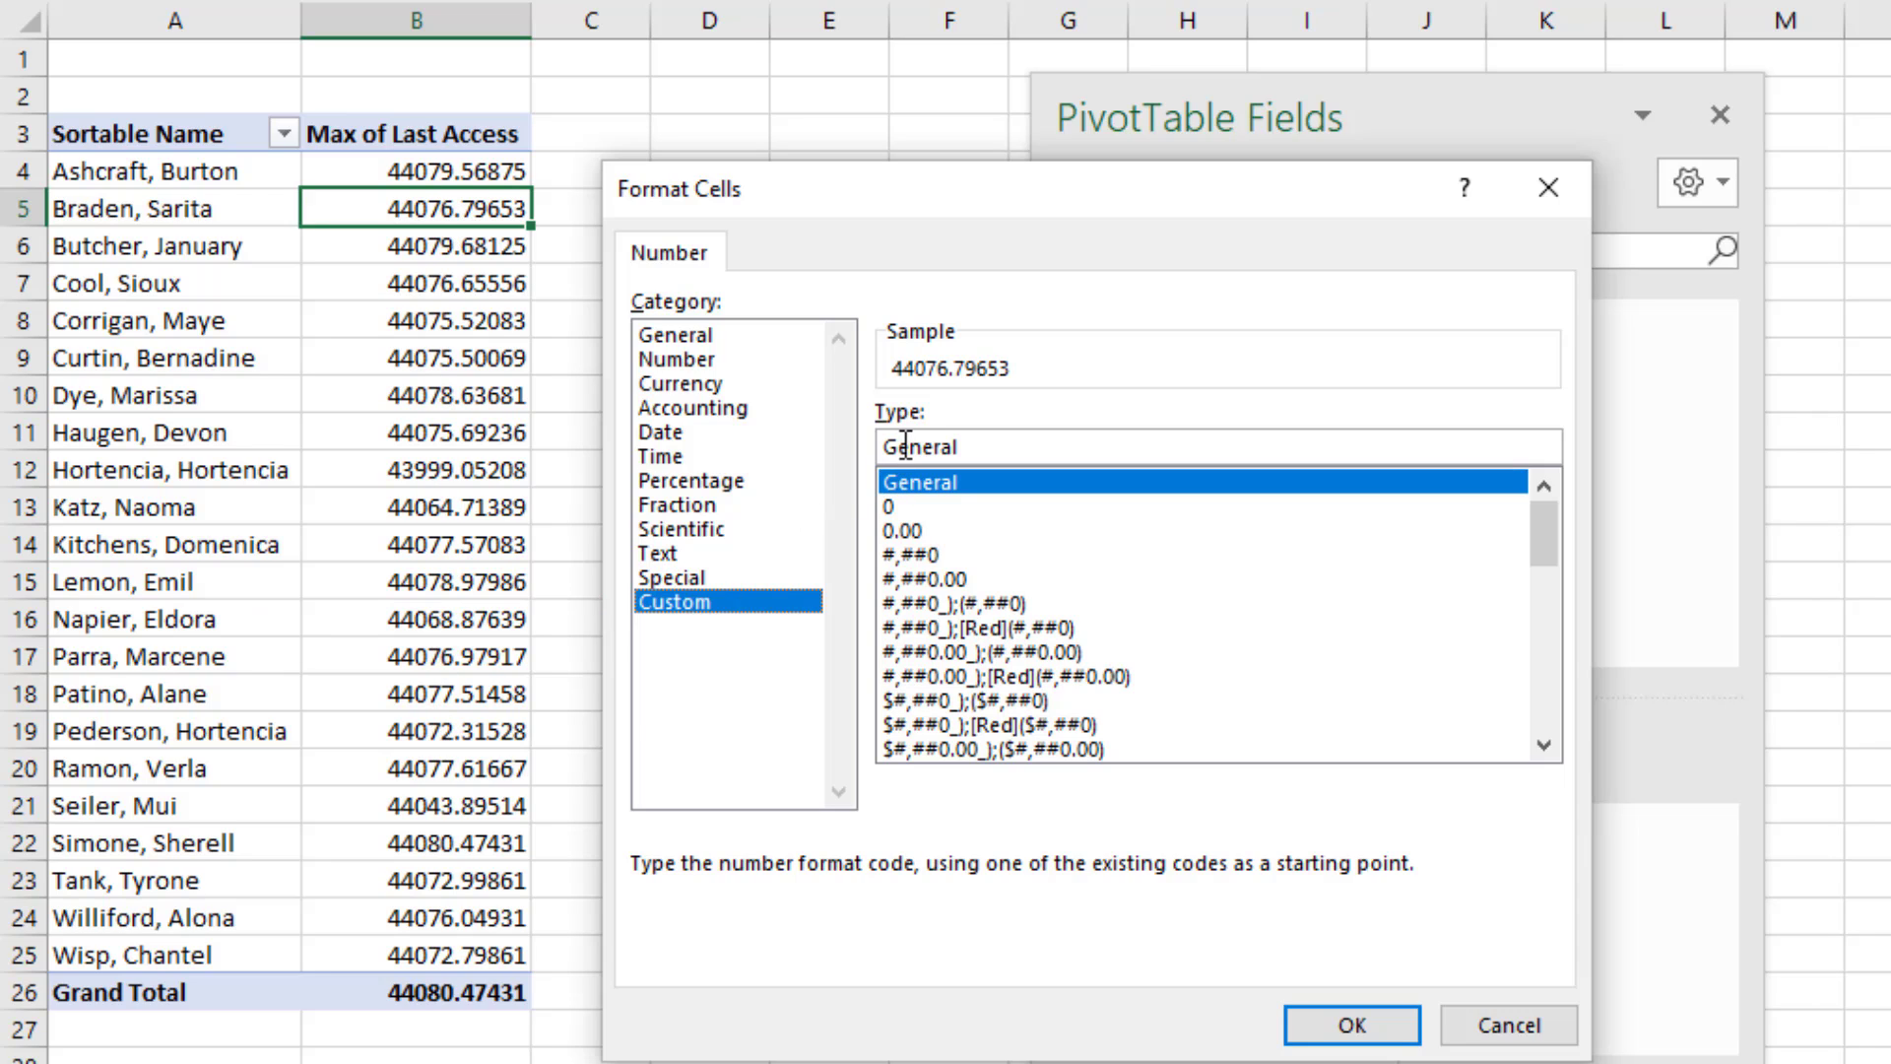
{"action": "left_click", "coordinate": [964, 446]}
{"action": "key", "text": "ctrl+a"}
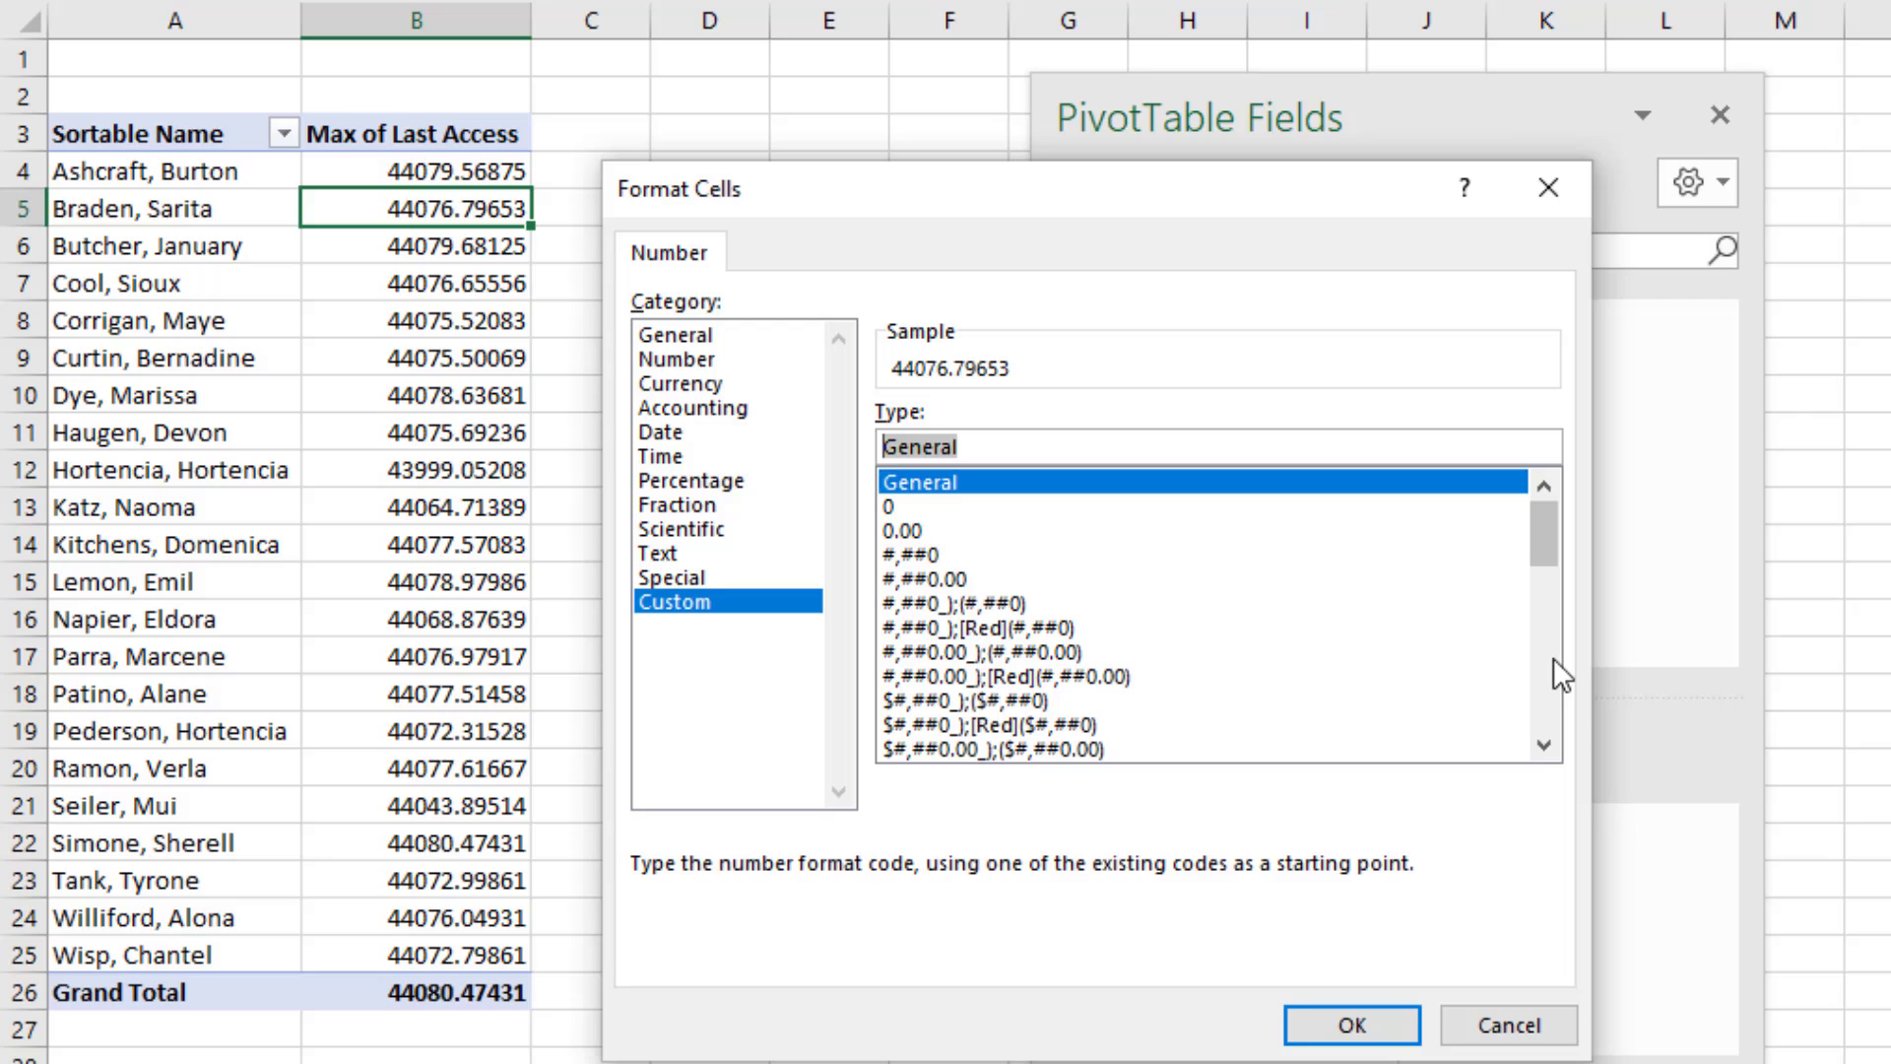
{"action": "type", "text": "m"}
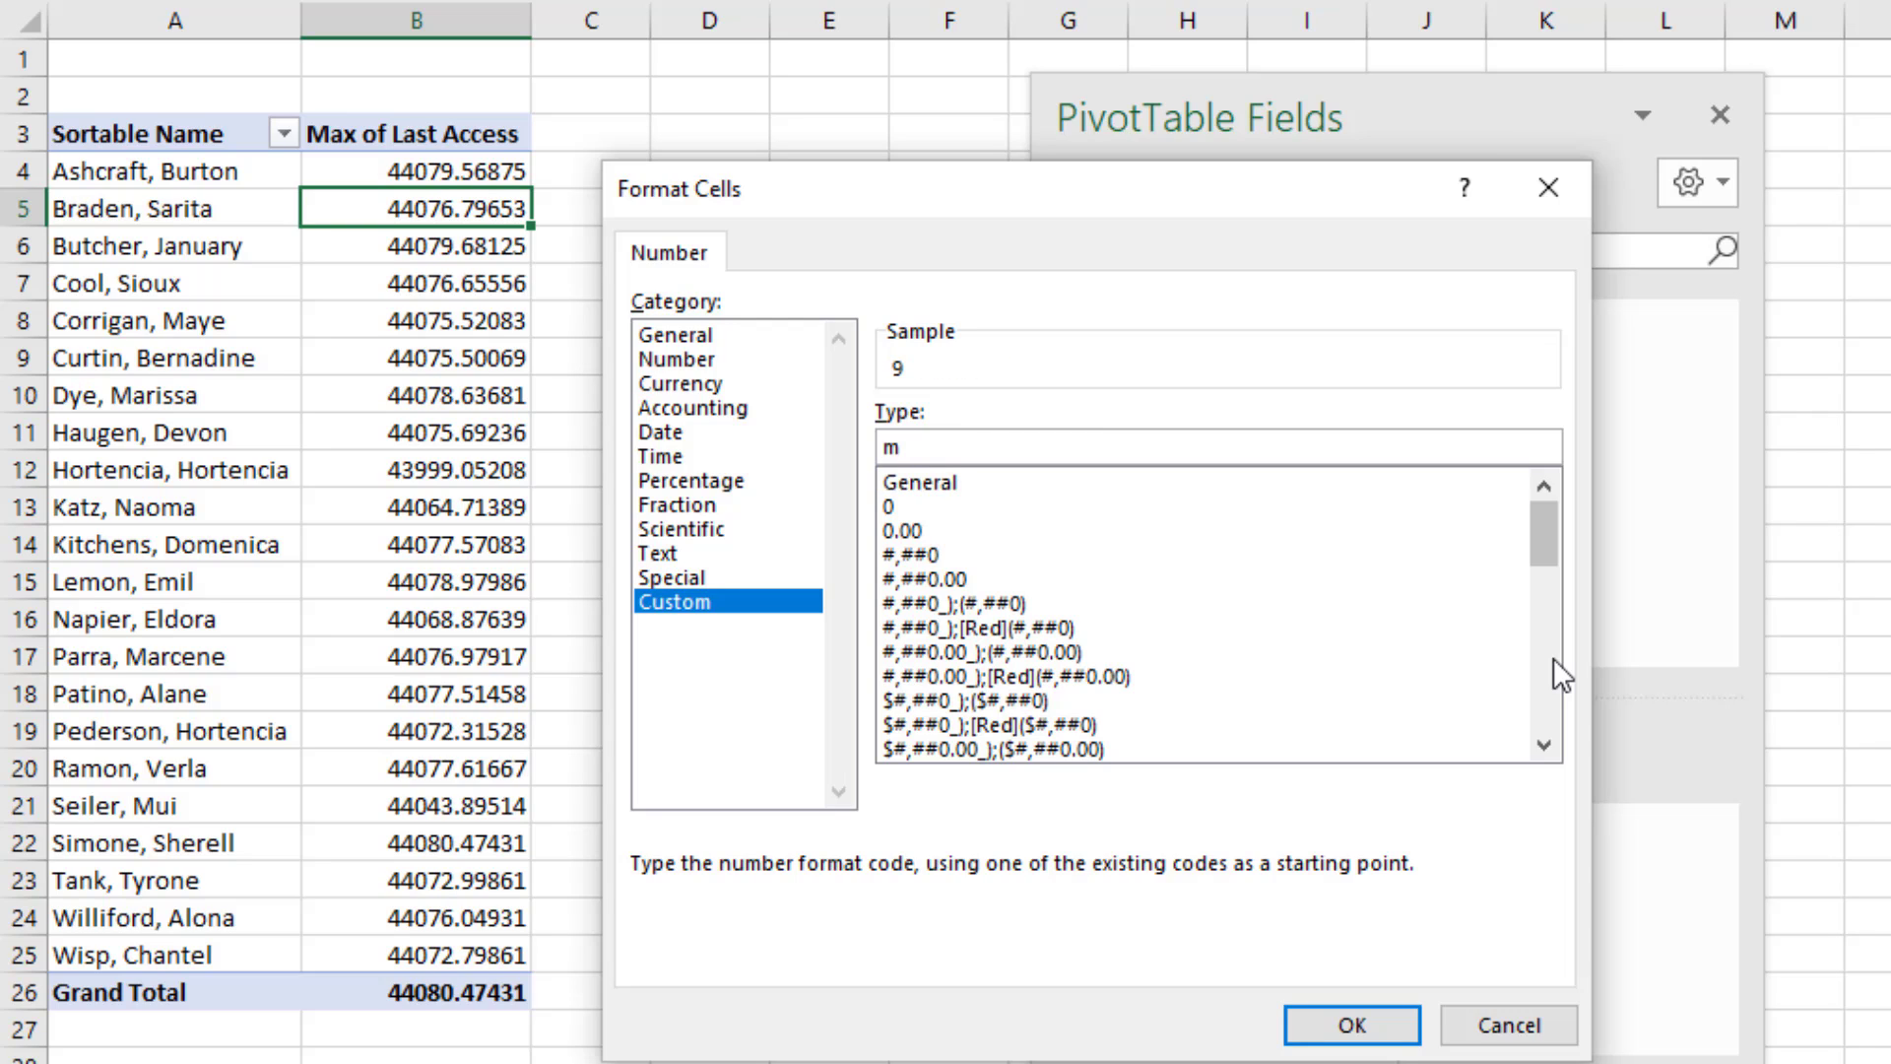
{"action": "type", "text": "/"}
{"action": "type", "text": "d"}
{"action": "type", "text": "/y"}
{"action": "type", "text": "yy "}
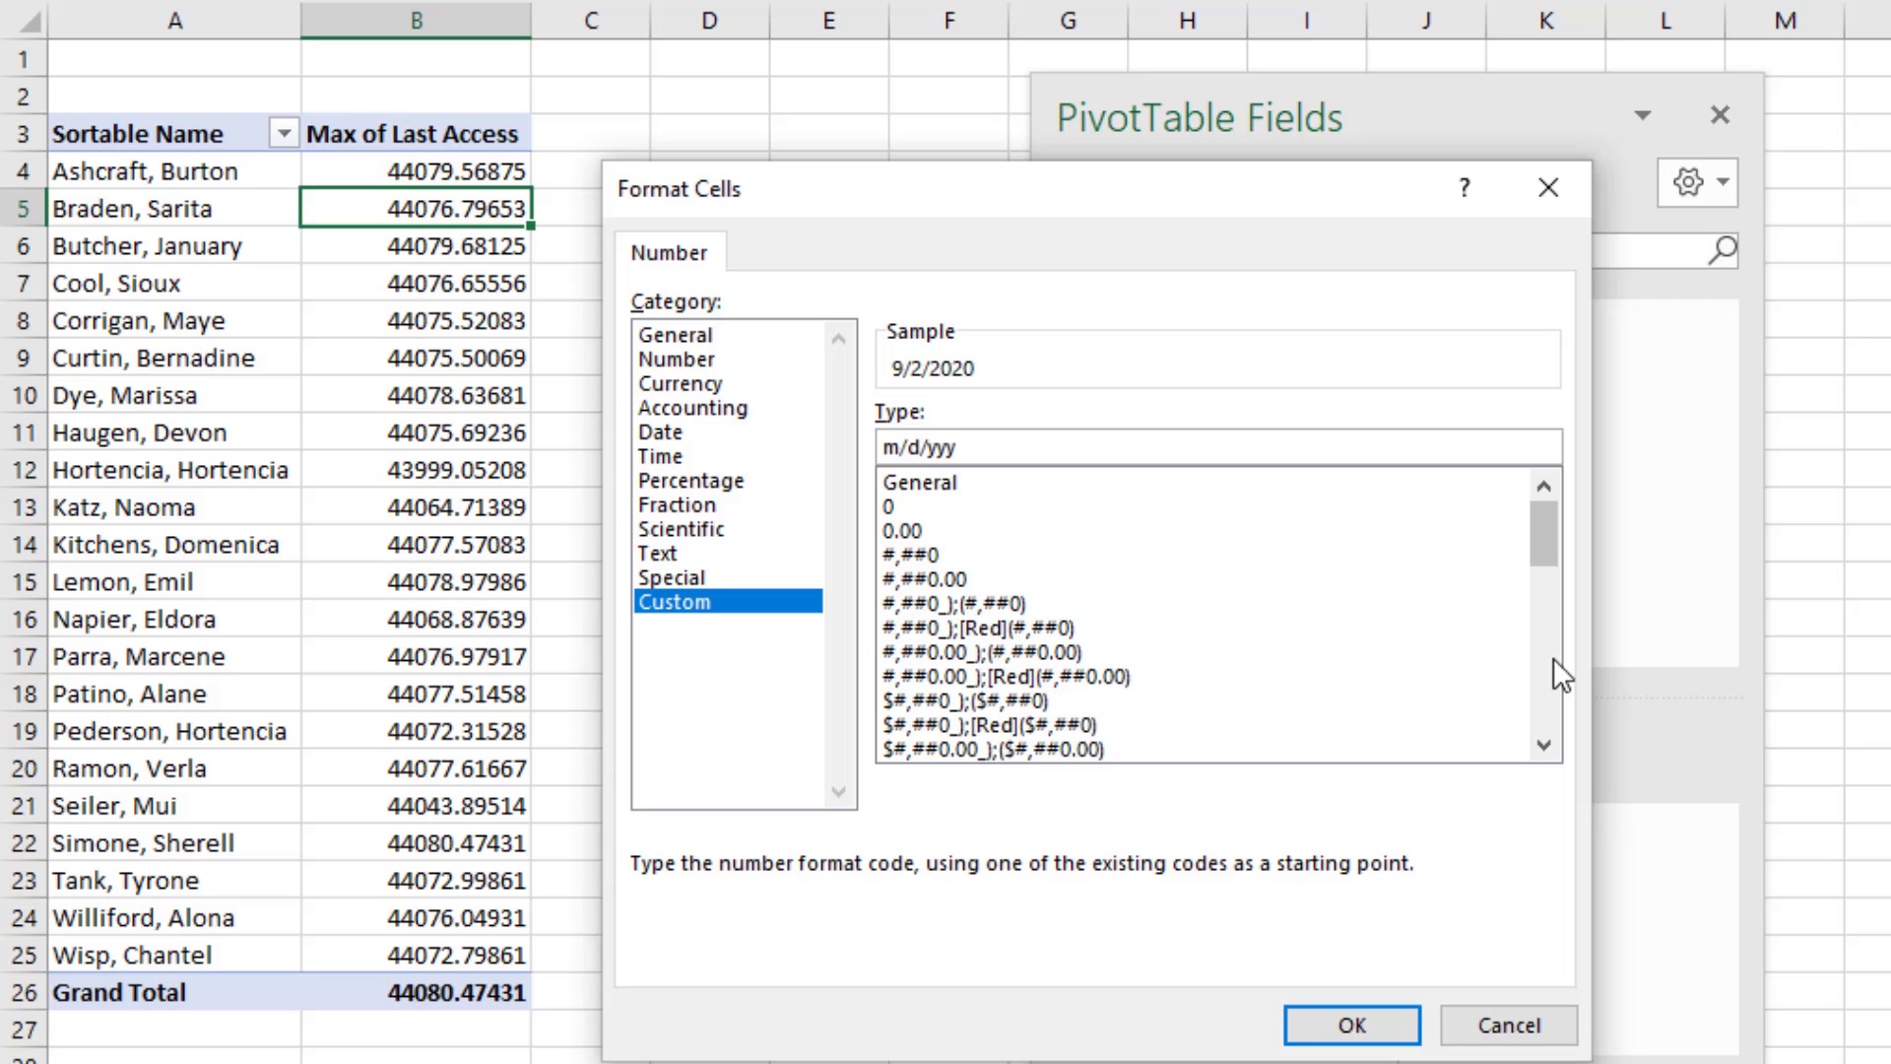
{"action": "type", "text": "hh"}
{"action": "type", "text": ":"}
{"action": "type", "text": "mm"}
{"action": "type", "text": " AM/"}
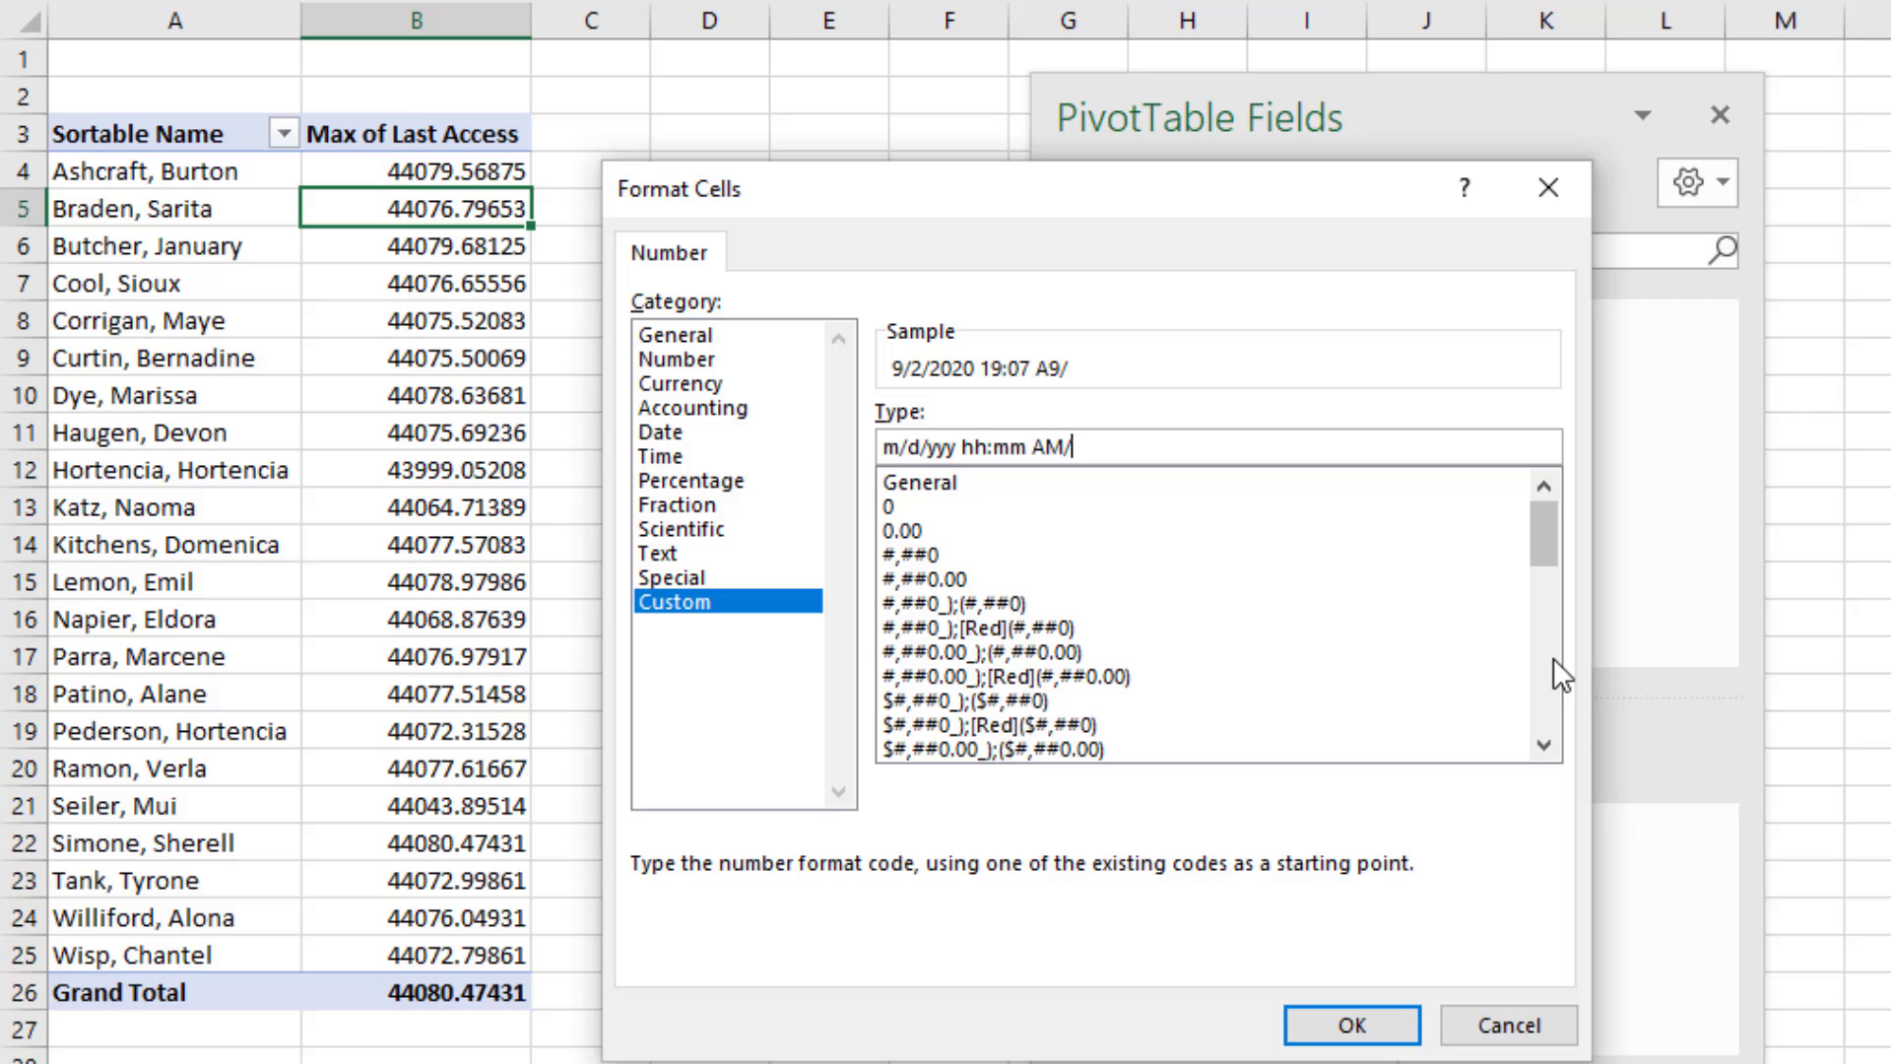
{"action": "type", "text": "P"}
{"action": "type", "text": "M"}
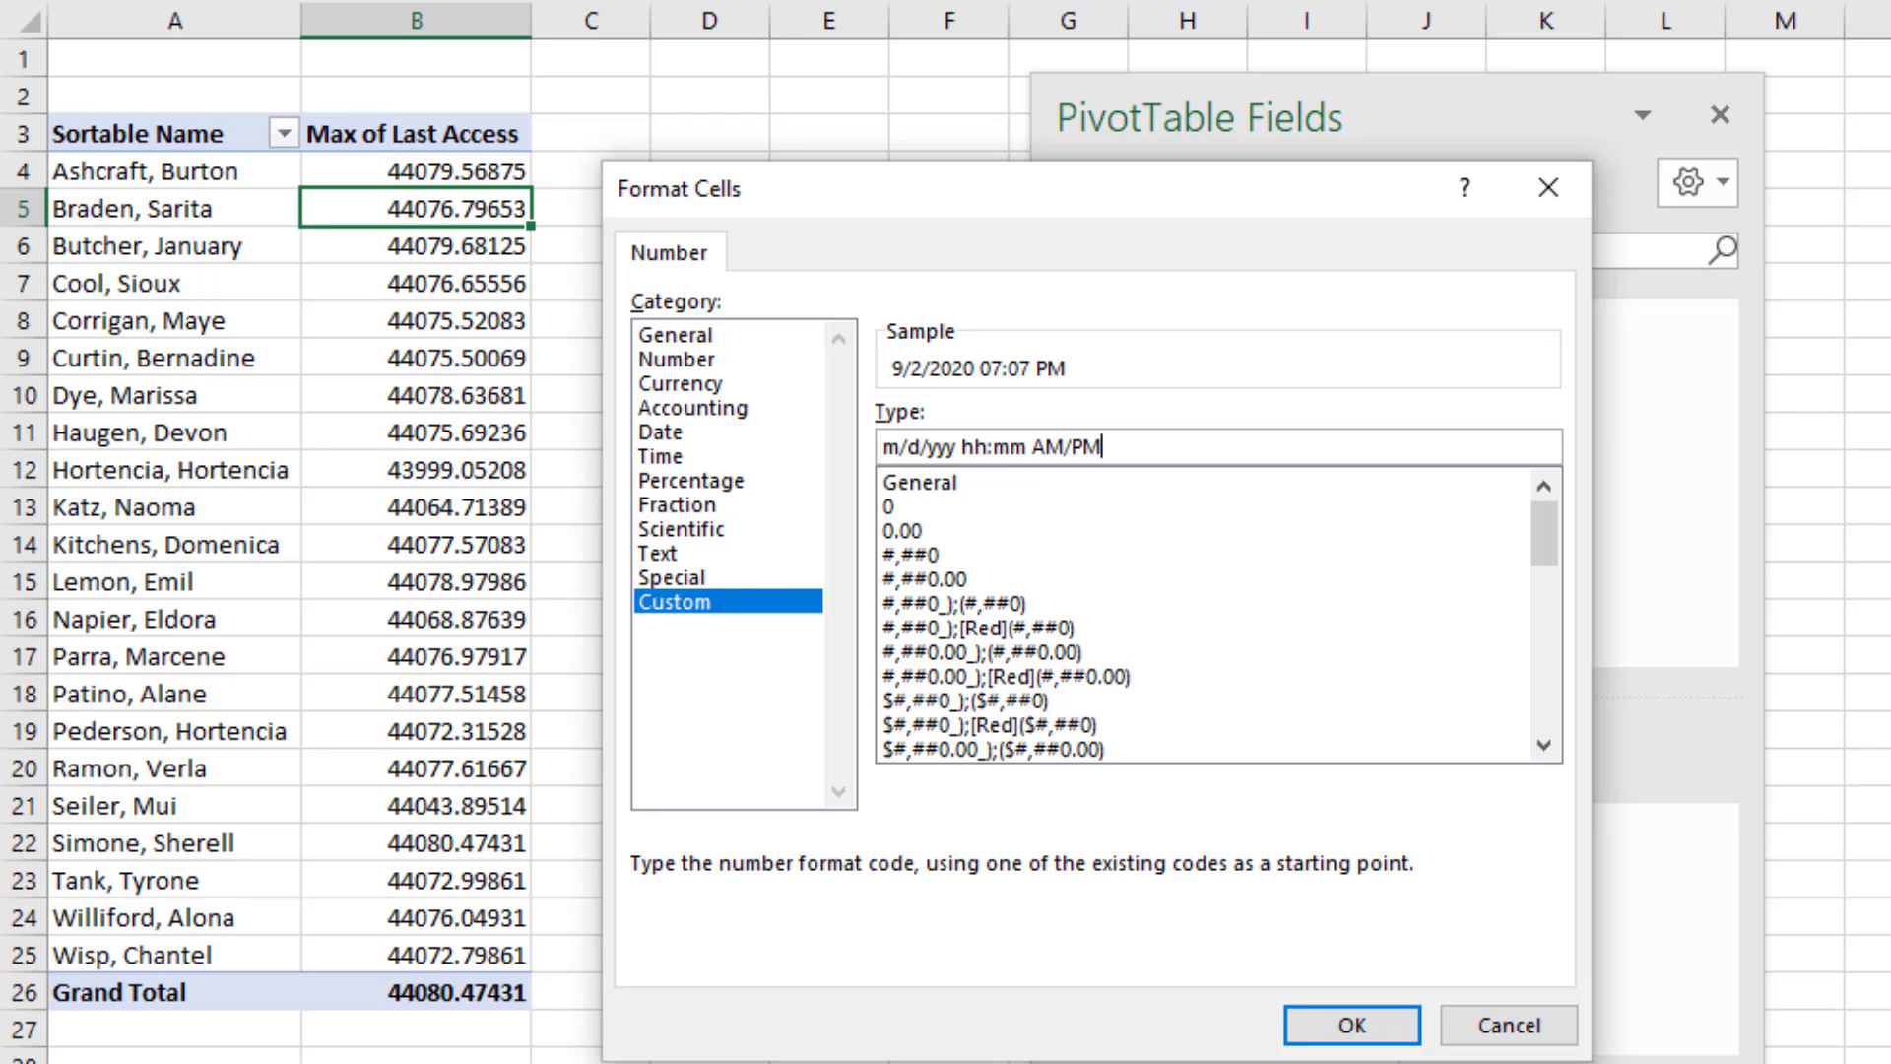
{"action": "left_click", "coordinate": [1352, 1024]}
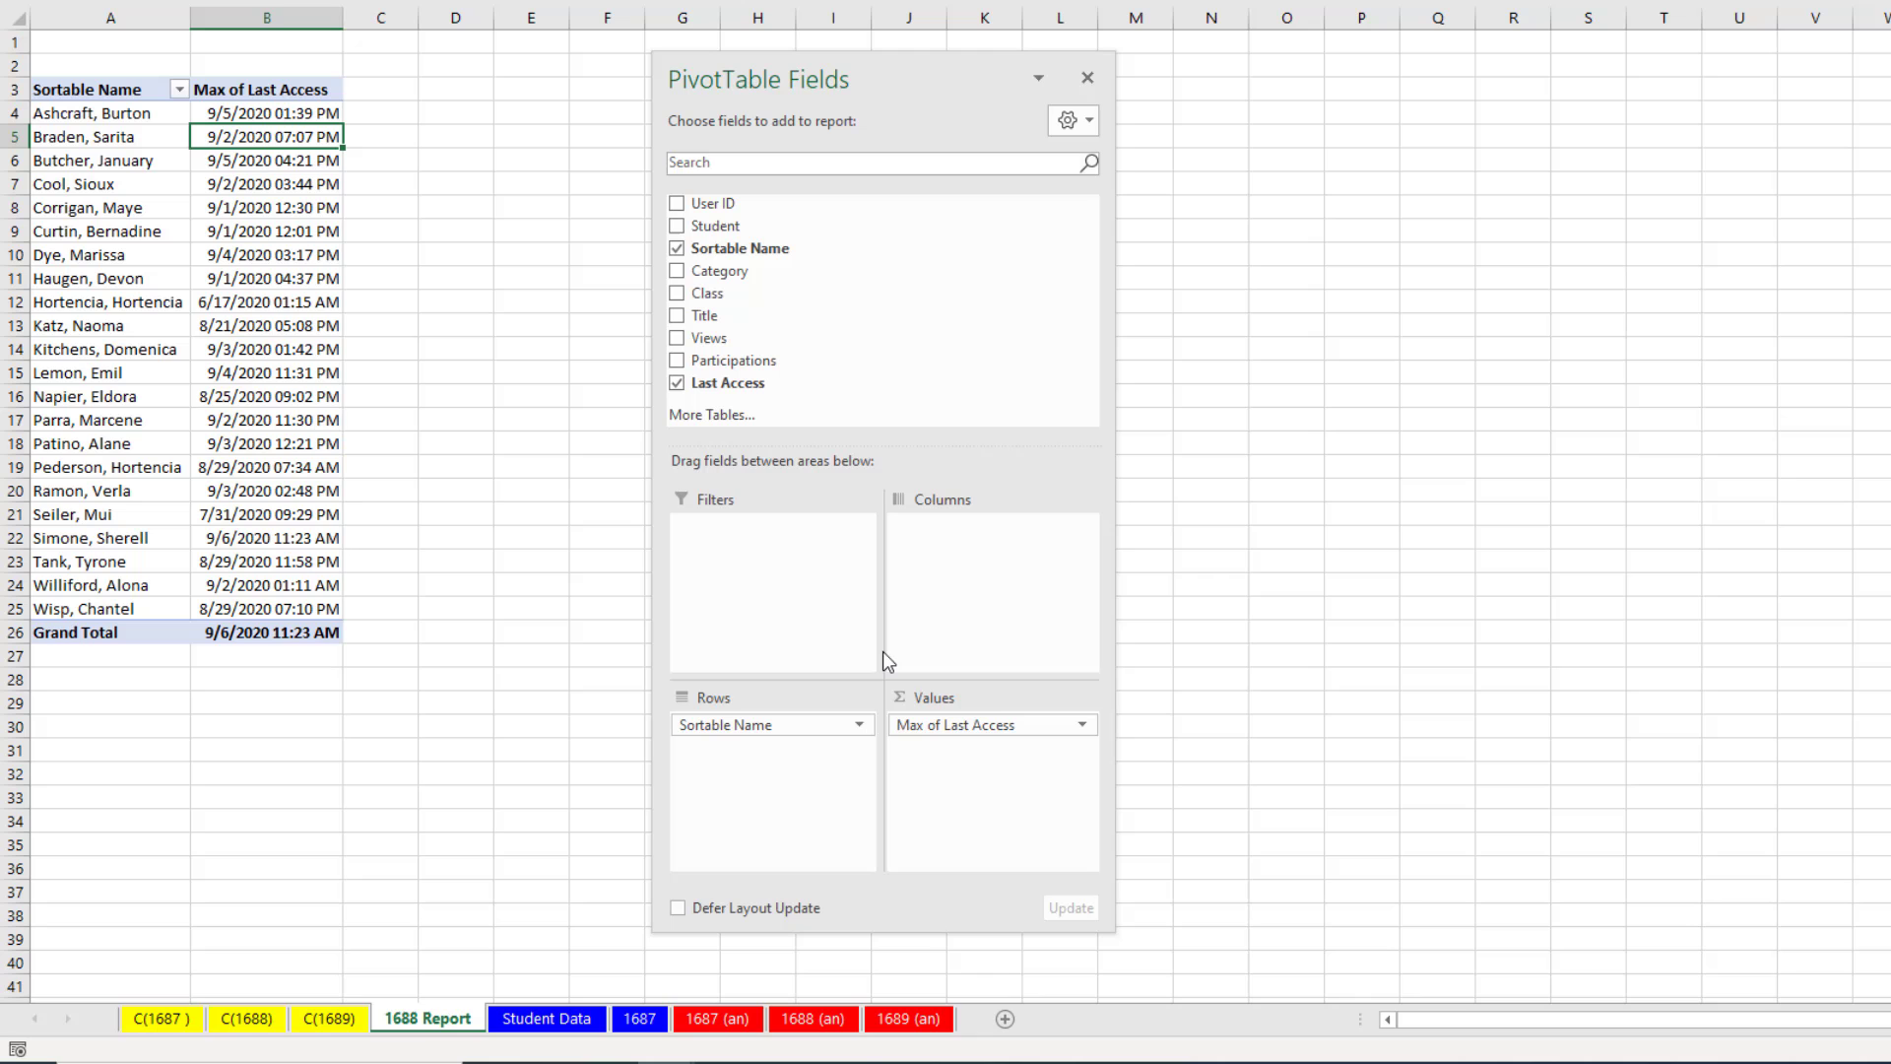
Cut the new records on Student Data and paste them at row 2145 beneath the existing rows
{"action": "left_click", "coordinate": [547, 1018]}
{"action": "left_click", "coordinate": [281, 454]}
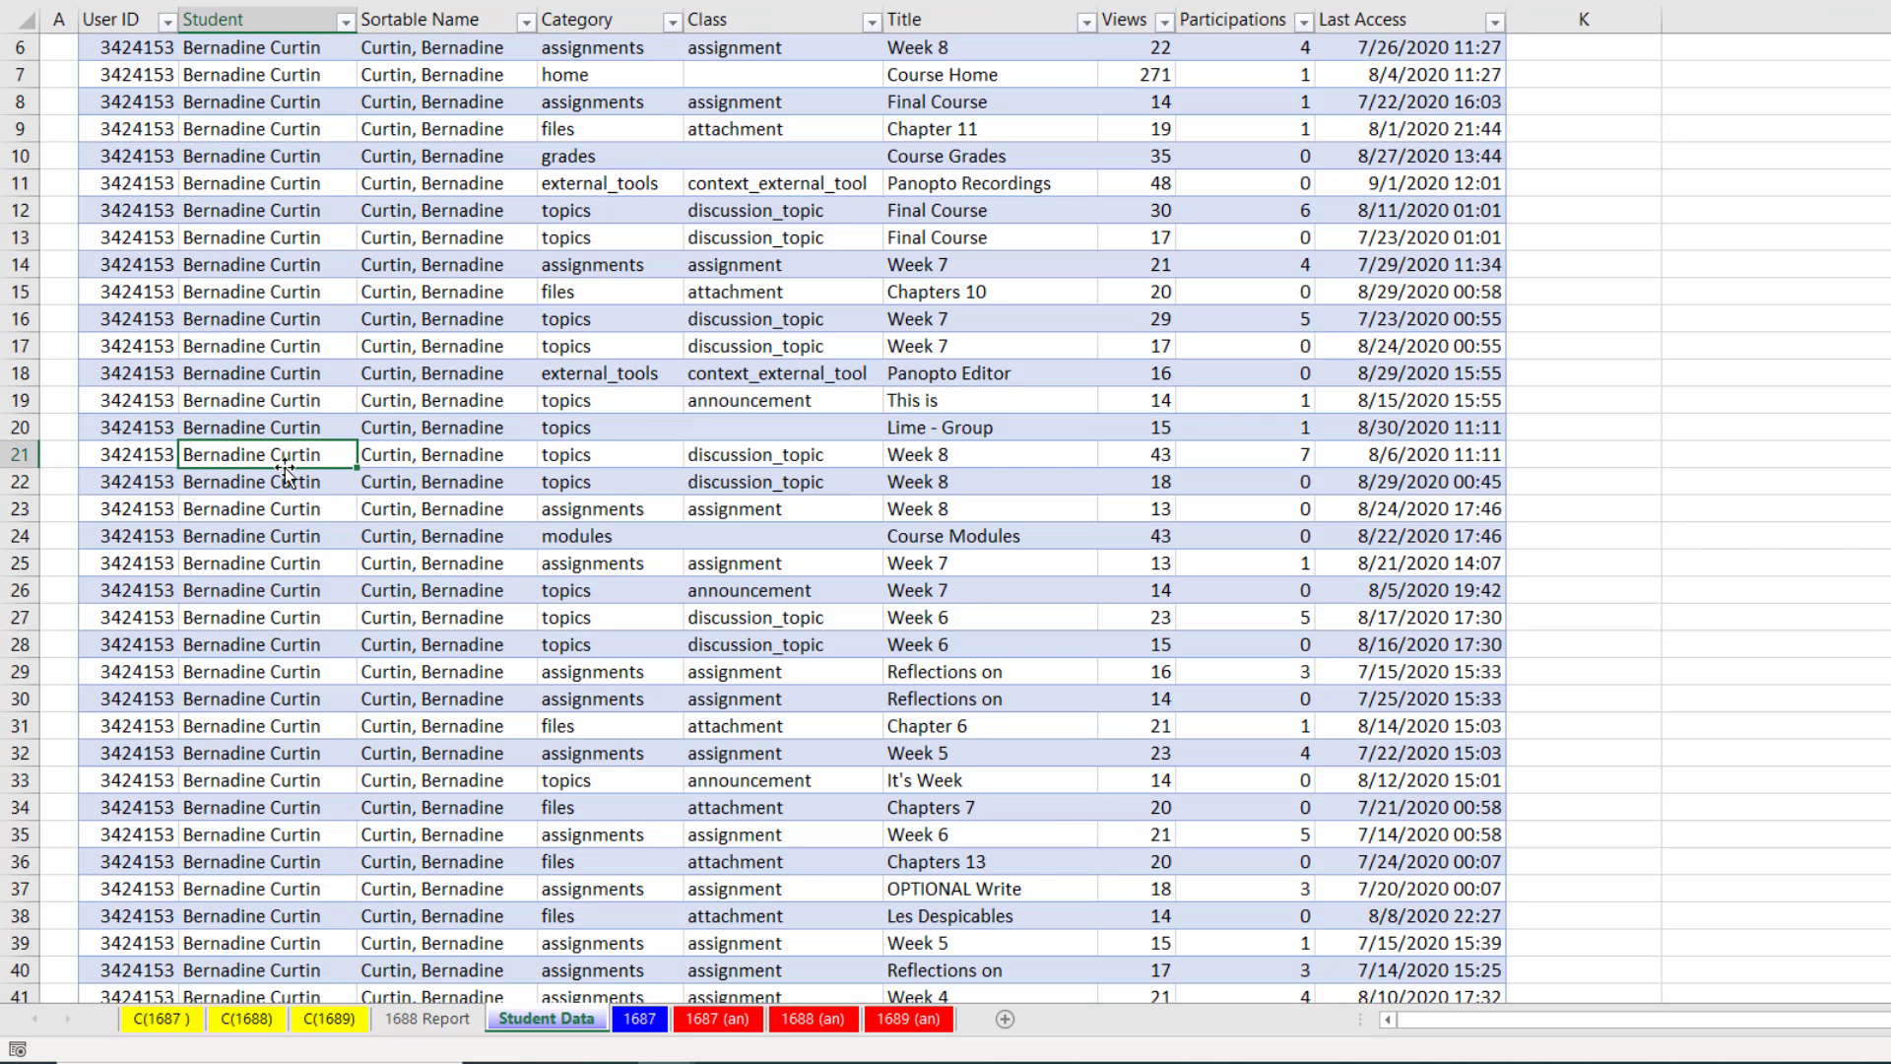
{"action": "key", "text": "ctrl+Down"}
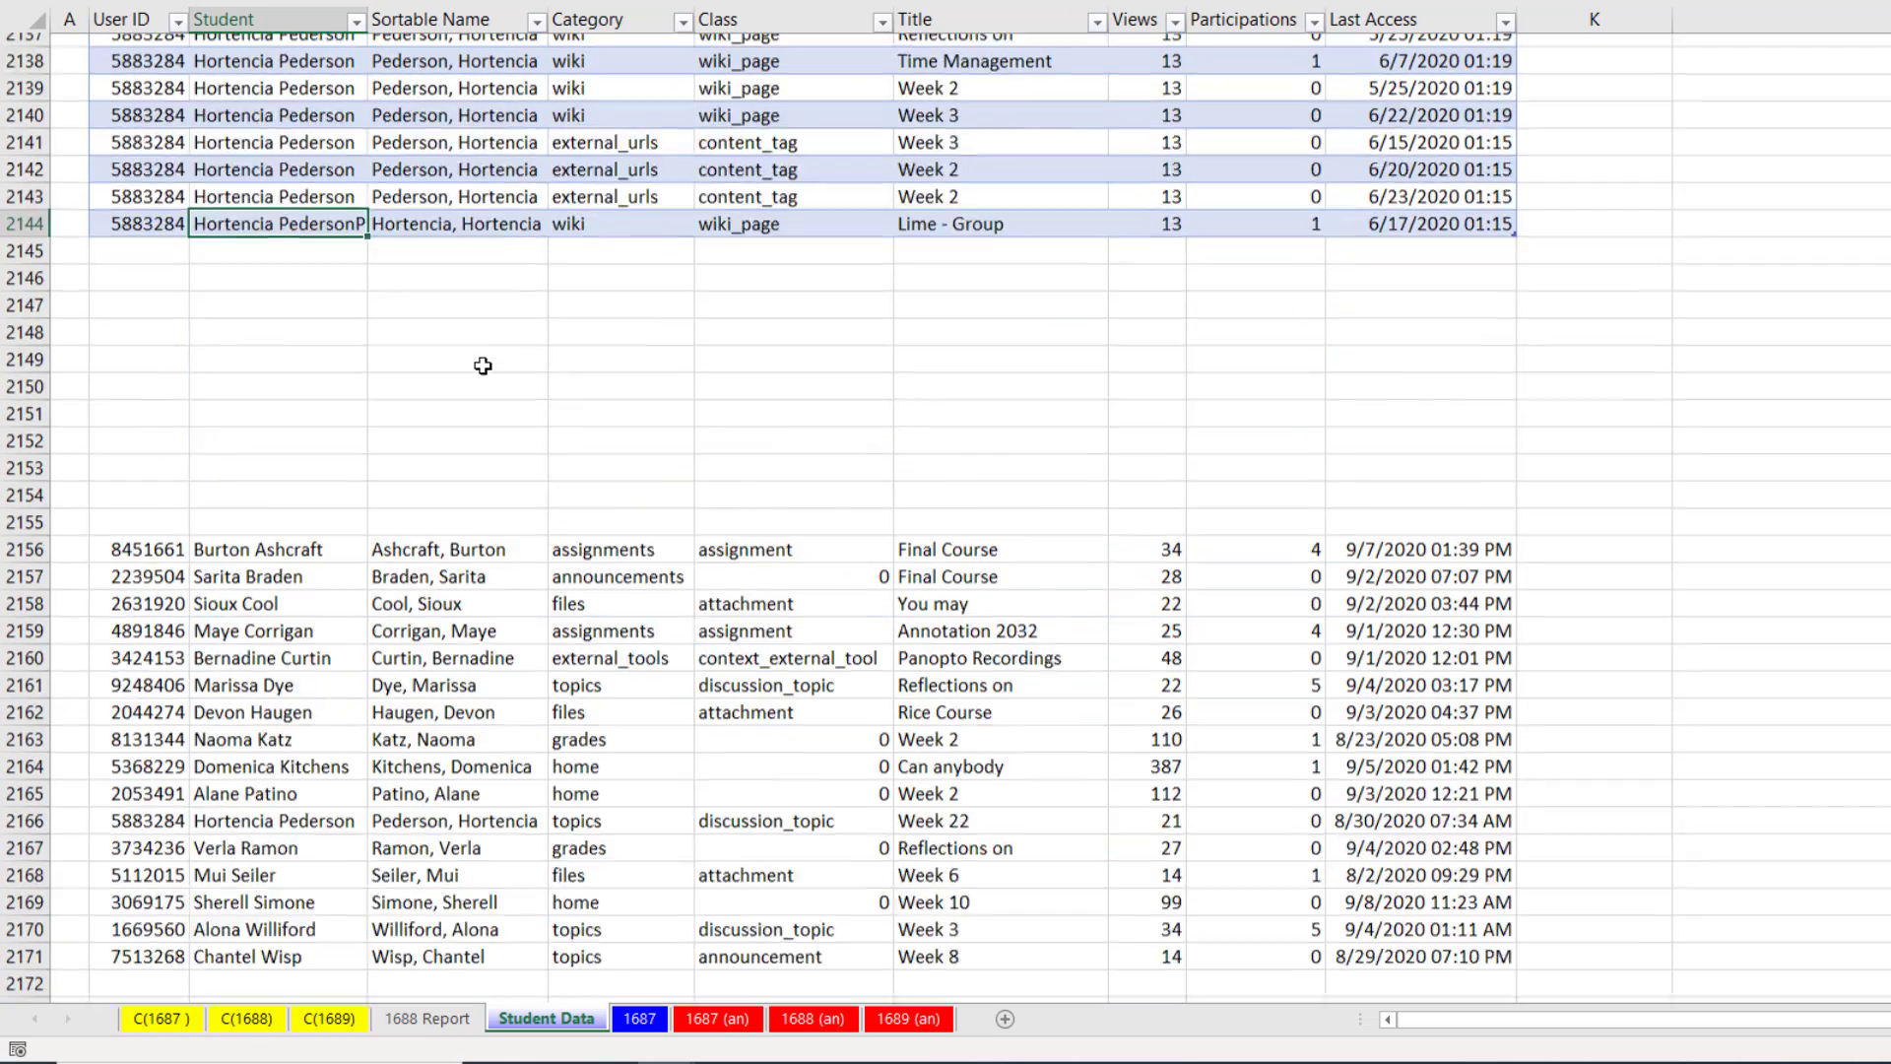
{"action": "scroll", "coordinate": [483, 366], "scroll_direction": "down", "scroll_amount": 2}
{"action": "left_click_drag", "start_coordinate": [143, 399], "coordinate": [1482, 810]}
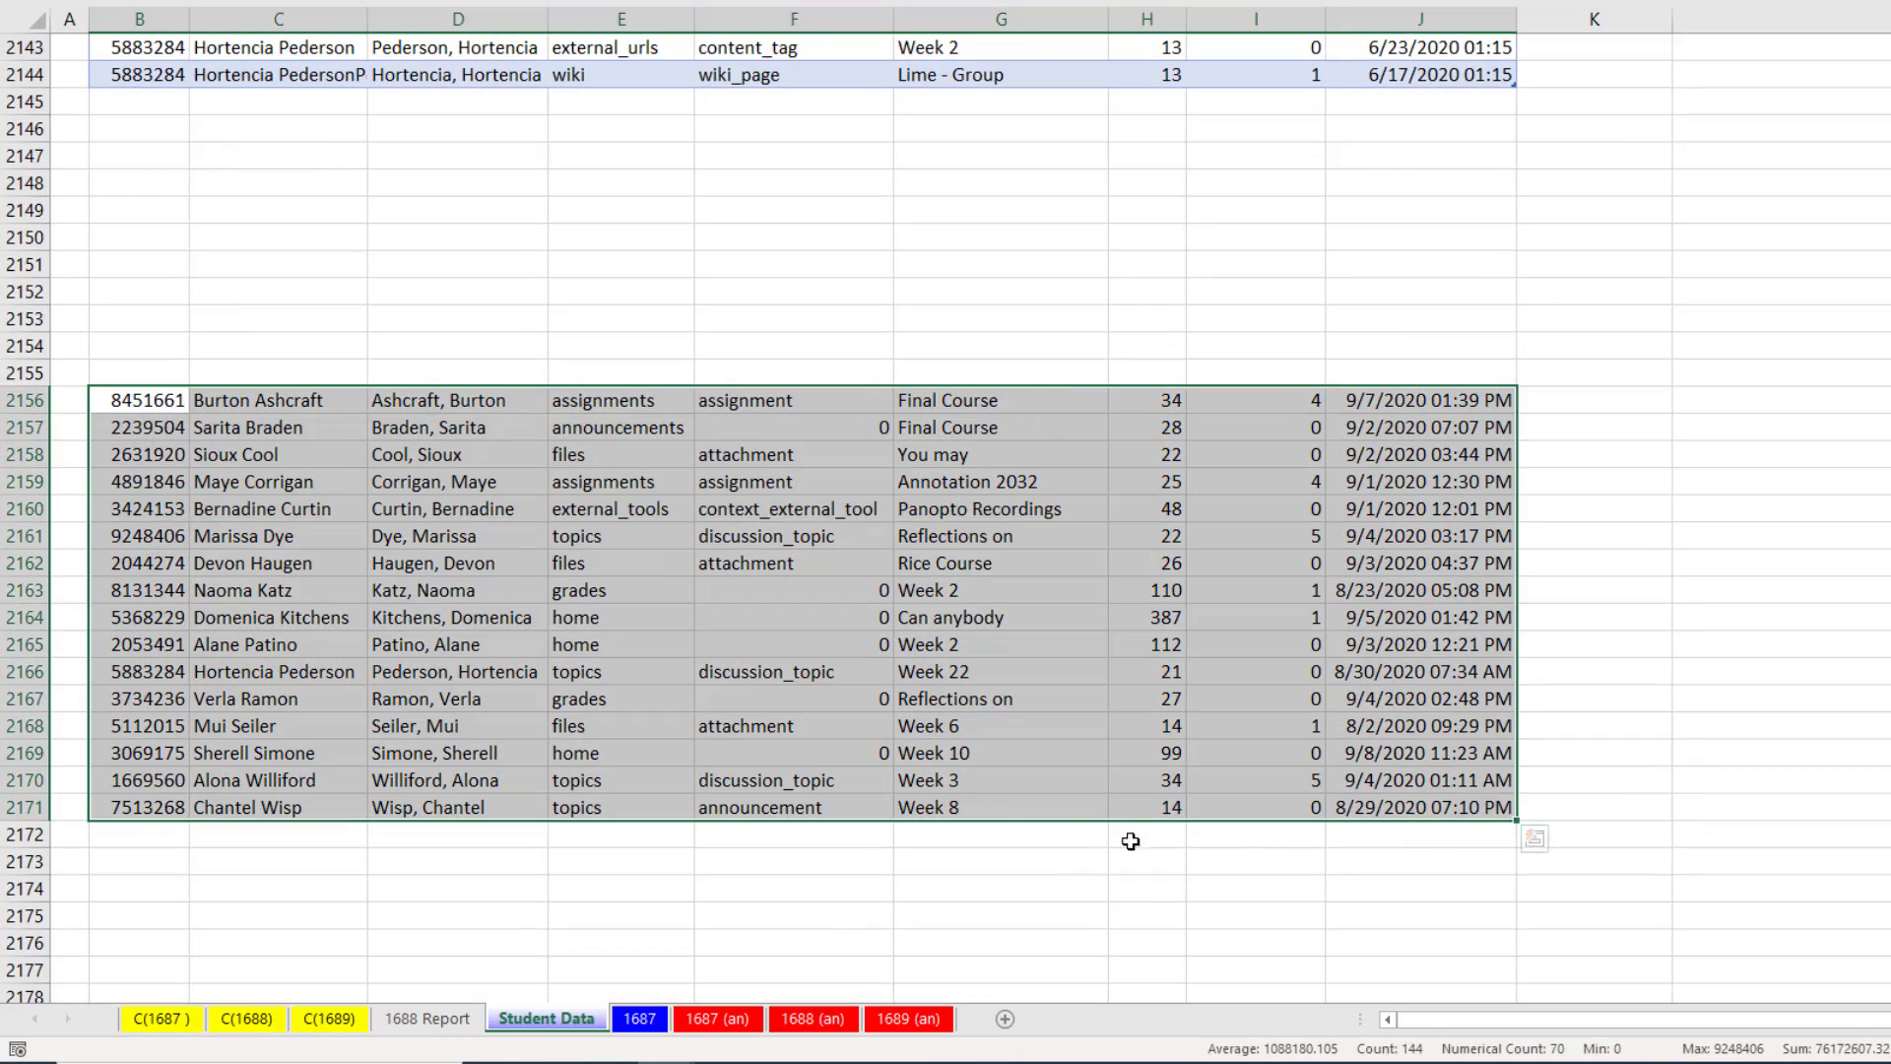
{"action": "scroll", "coordinate": [901, 620], "scroll_direction": "up", "scroll_amount": 2}
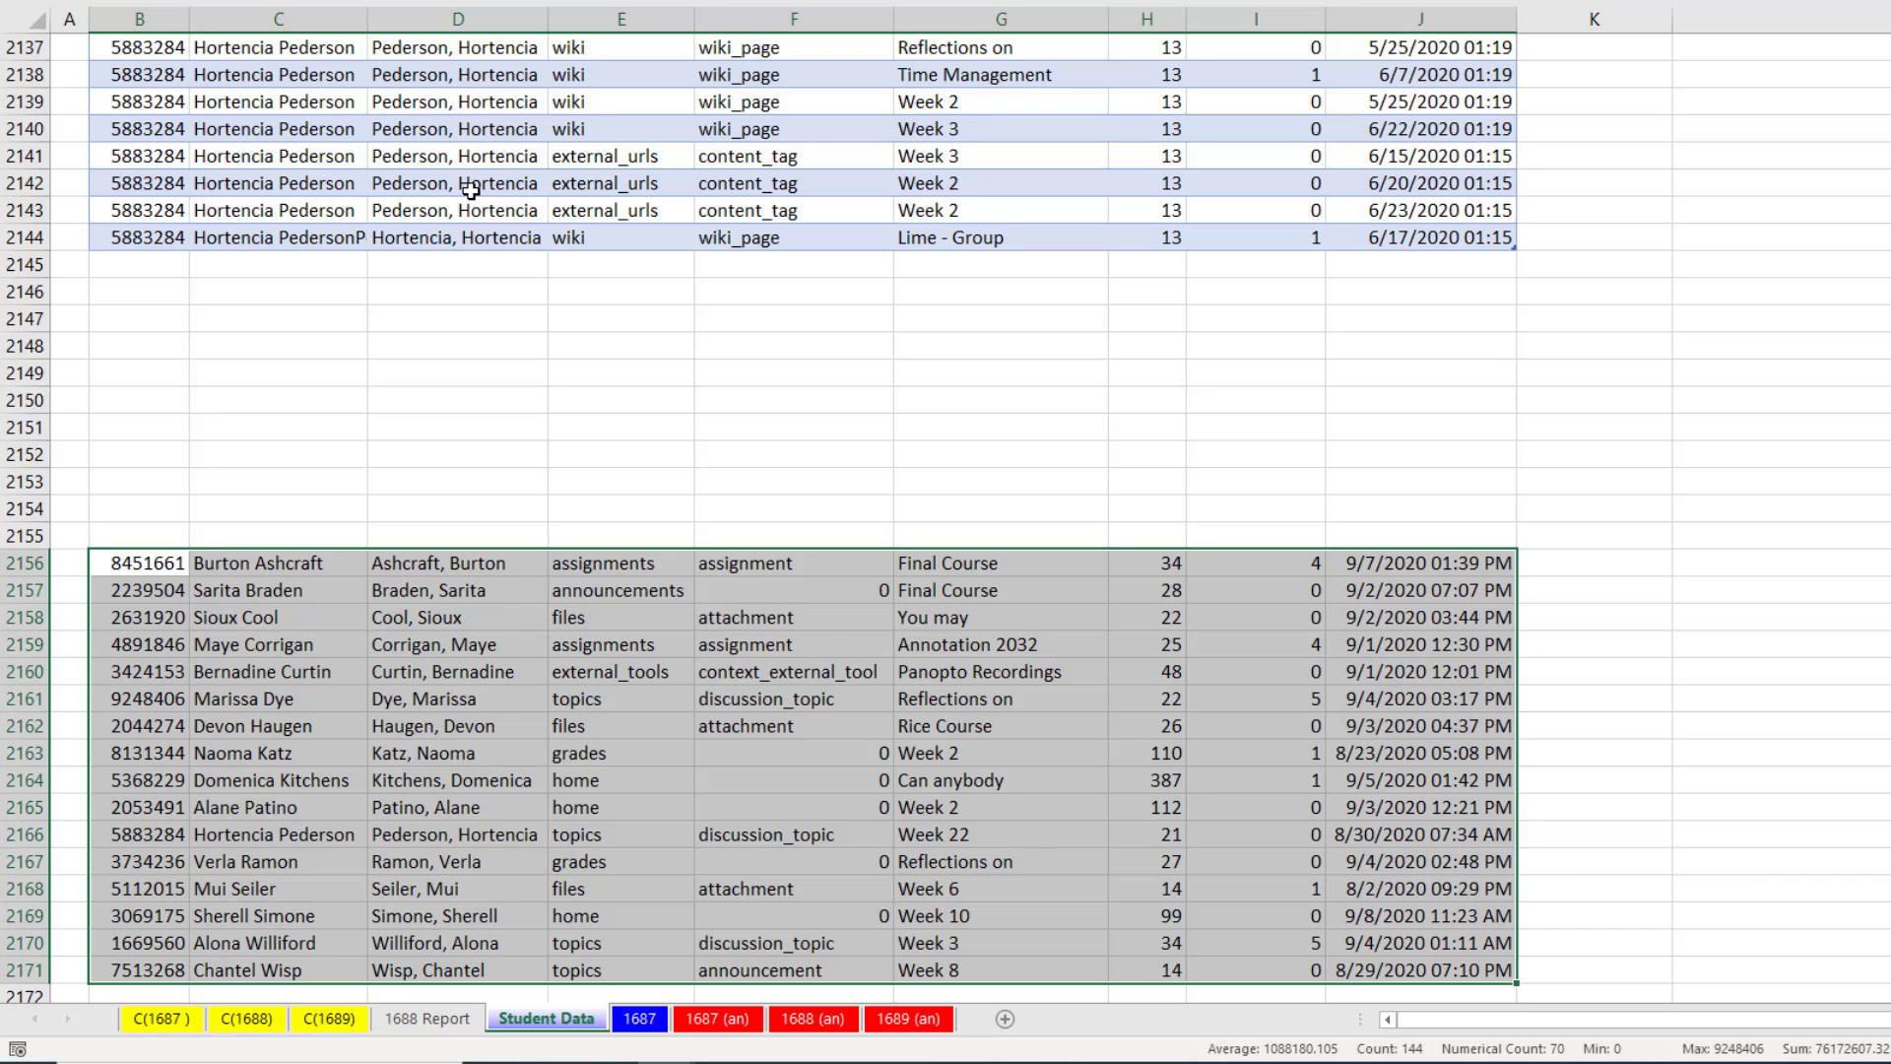
{"action": "key", "text": "ctrl+x"}
{"action": "left_click", "coordinate": [146, 263]}
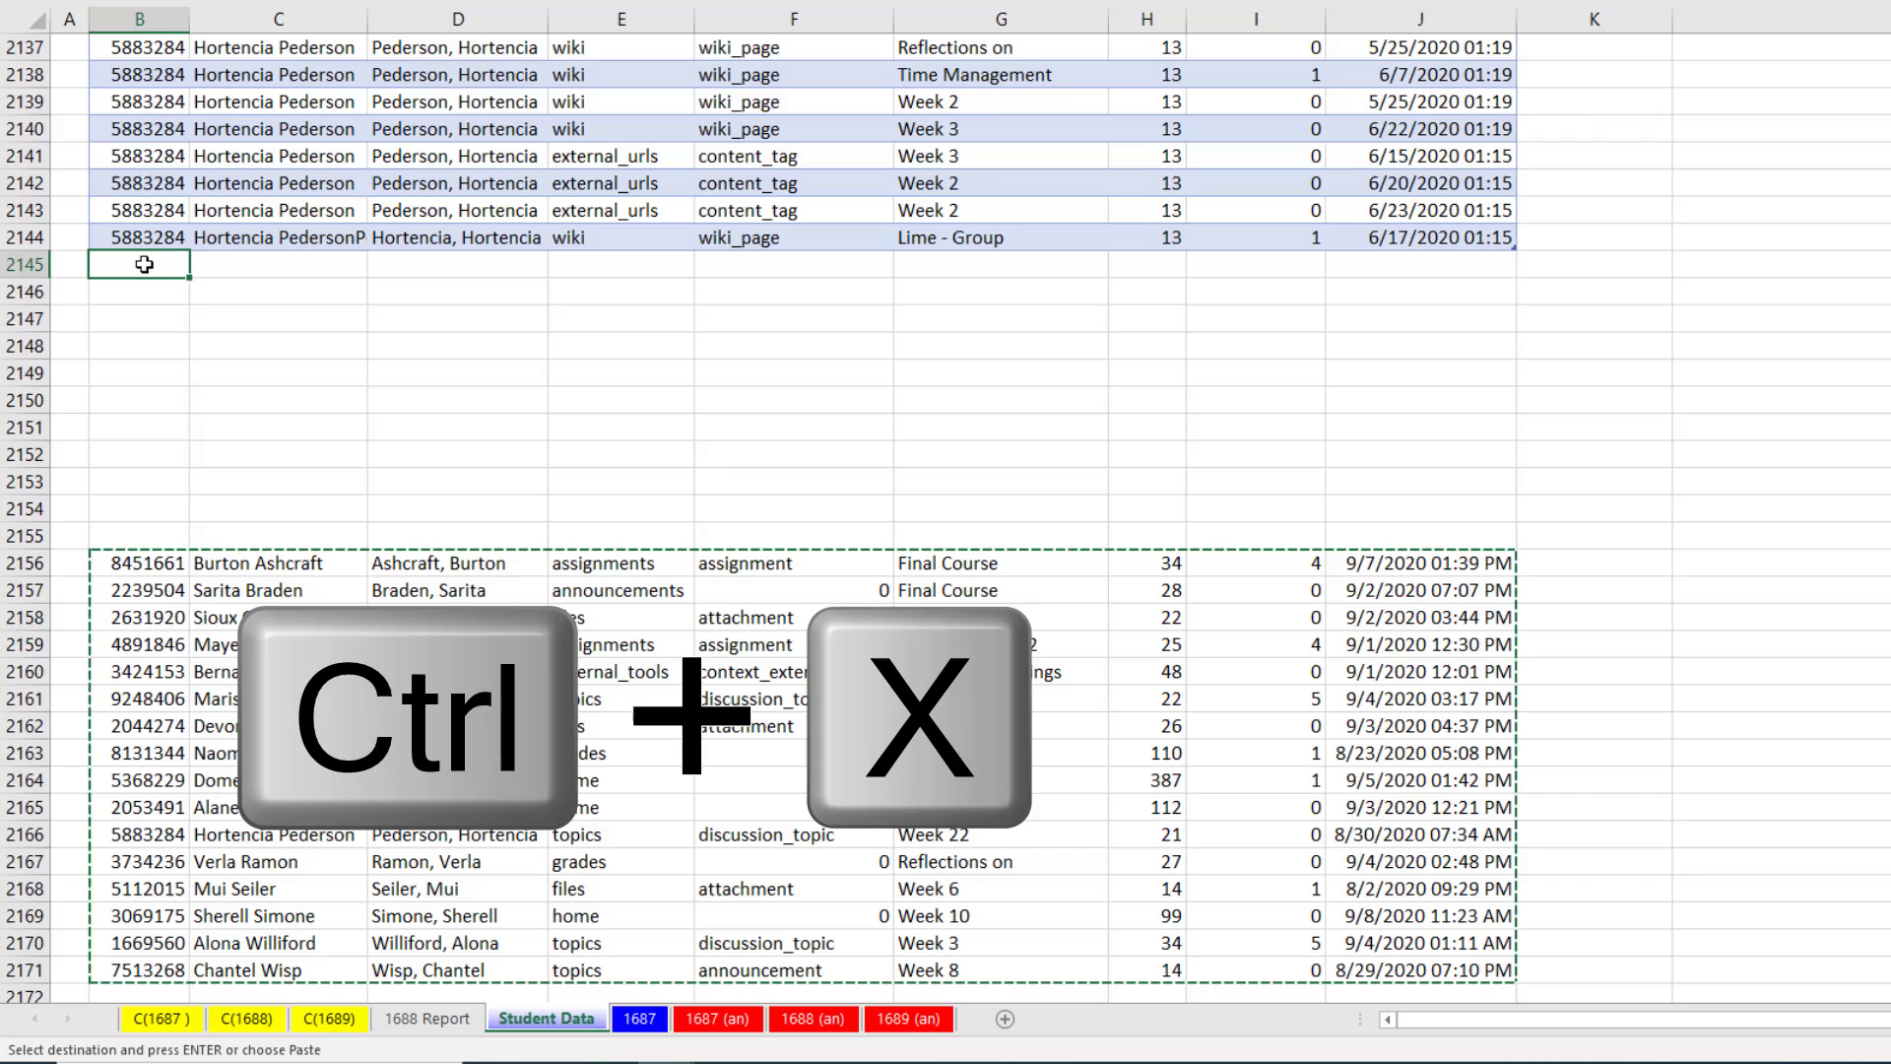
{"action": "key", "text": "ctrl+v"}
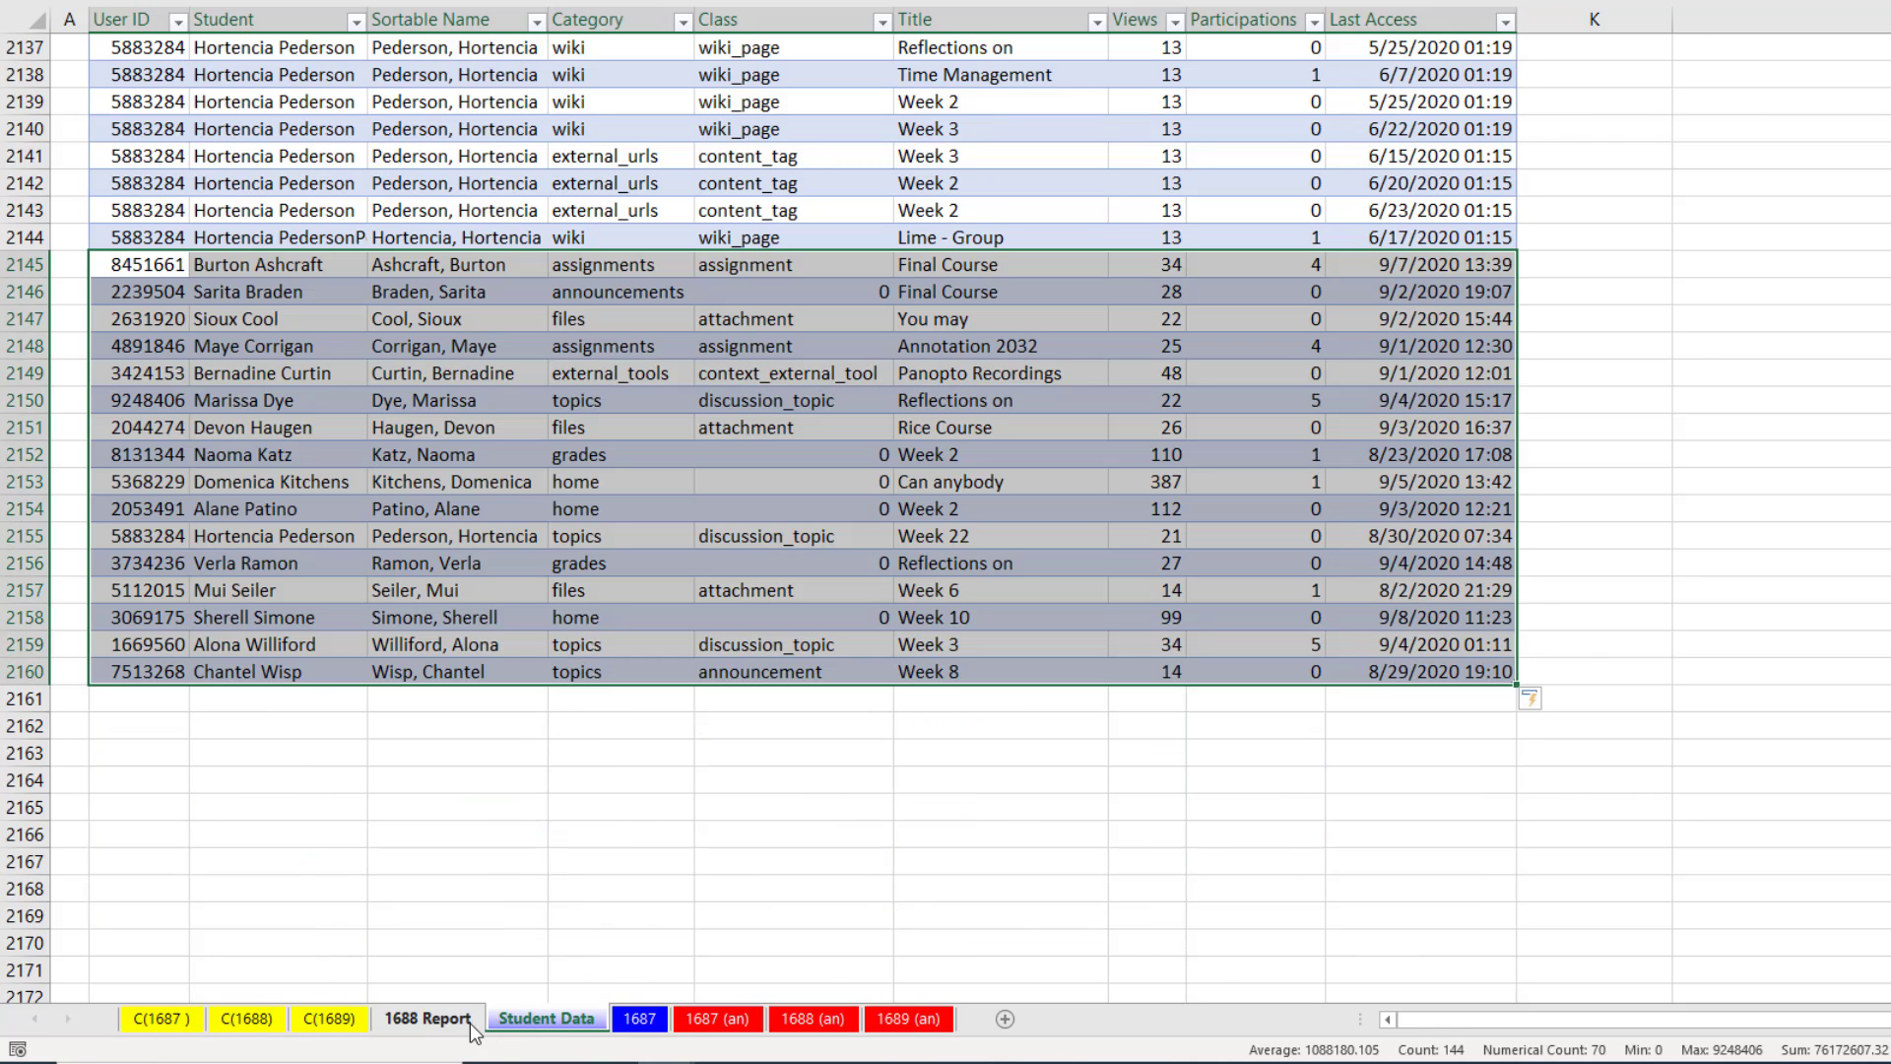
Refresh the 1688 Report pivot so the grand total becomes 9/8/2020 11:23 AM
{"action": "left_click", "coordinate": [428, 1019]}
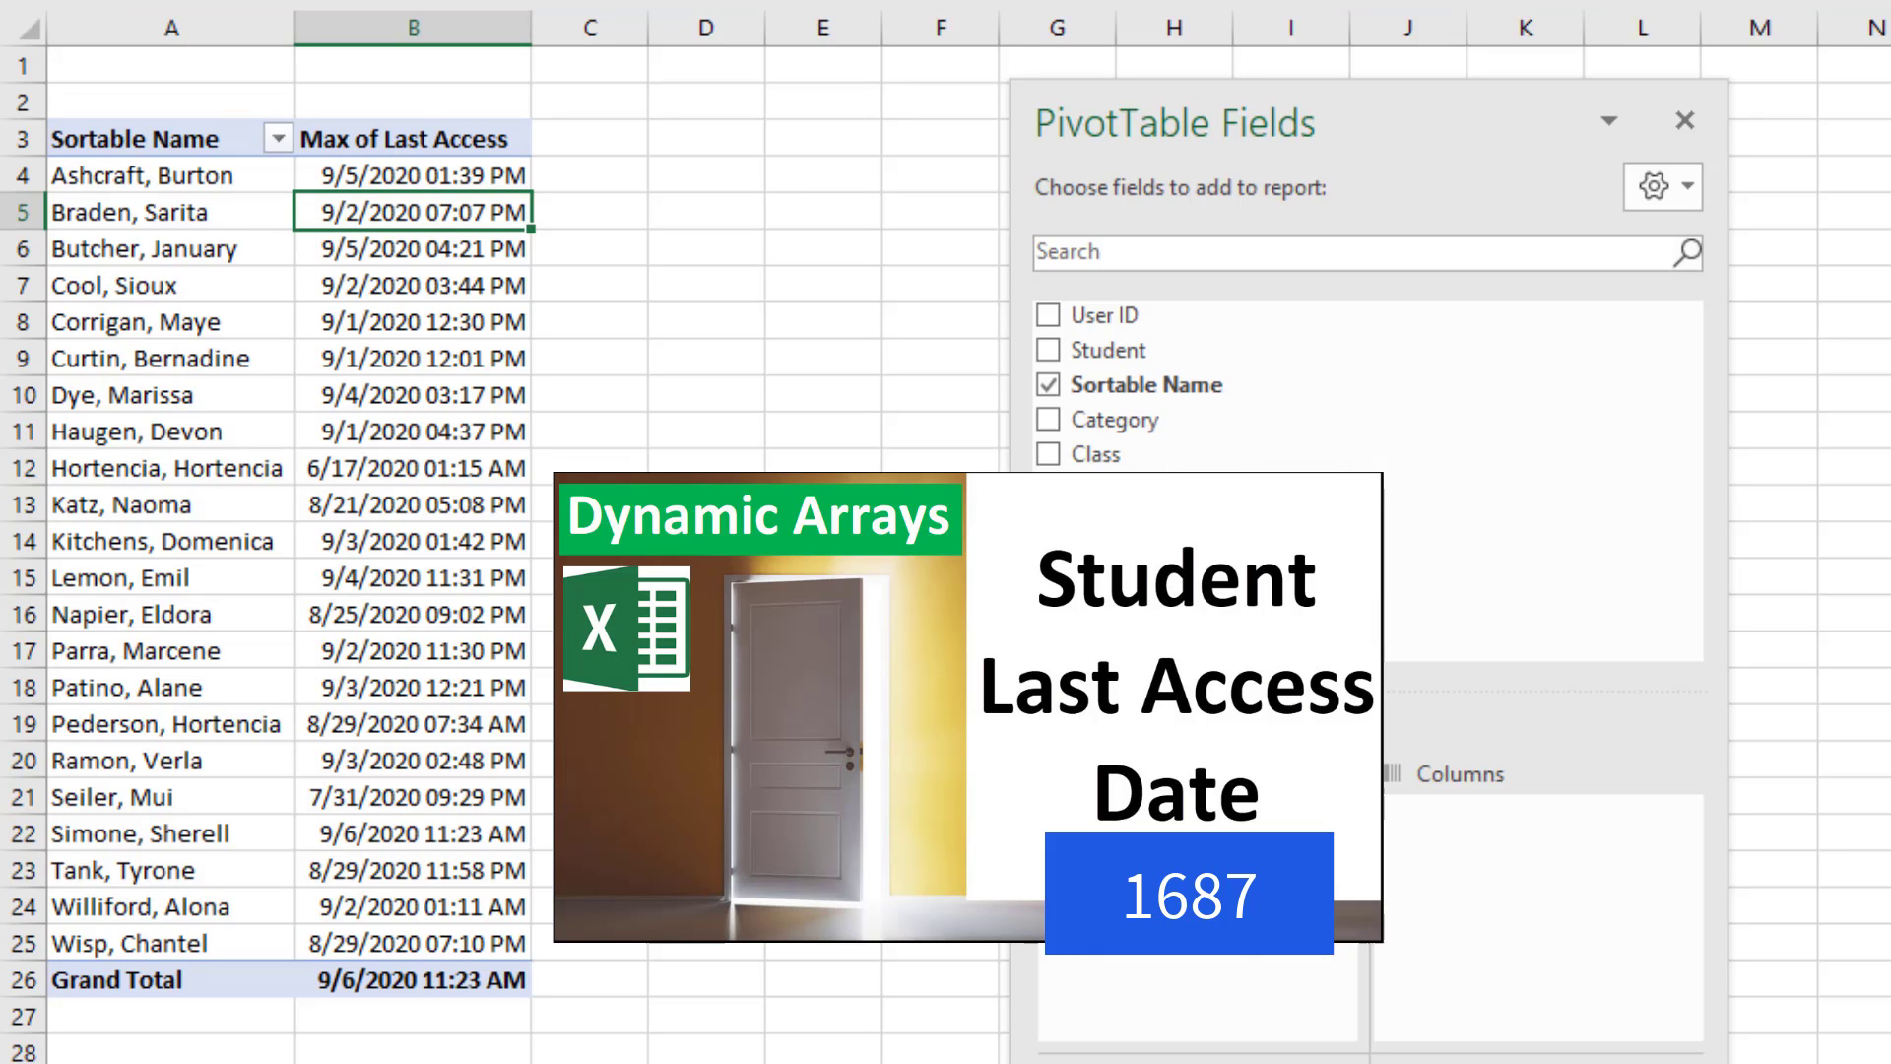
{"action": "right_click", "coordinate": [406, 214]}
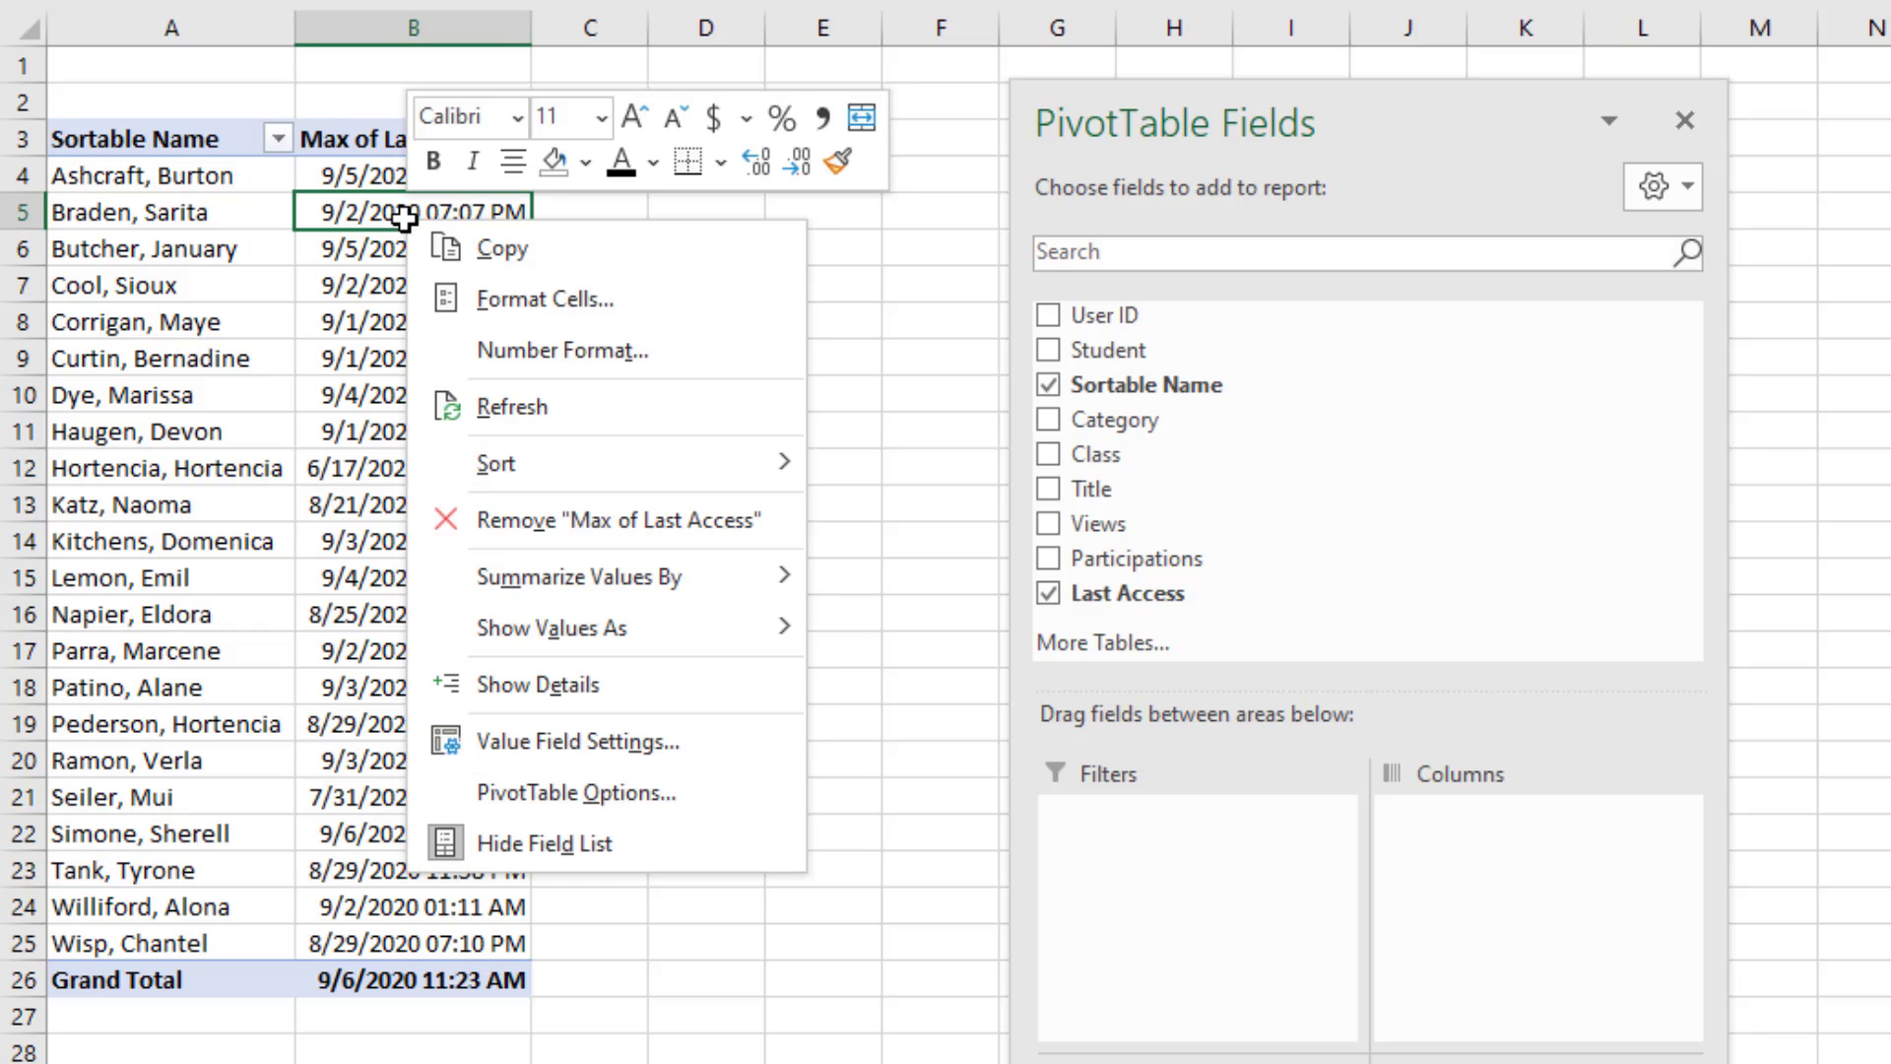
{"action": "left_click", "coordinate": [504, 401]}
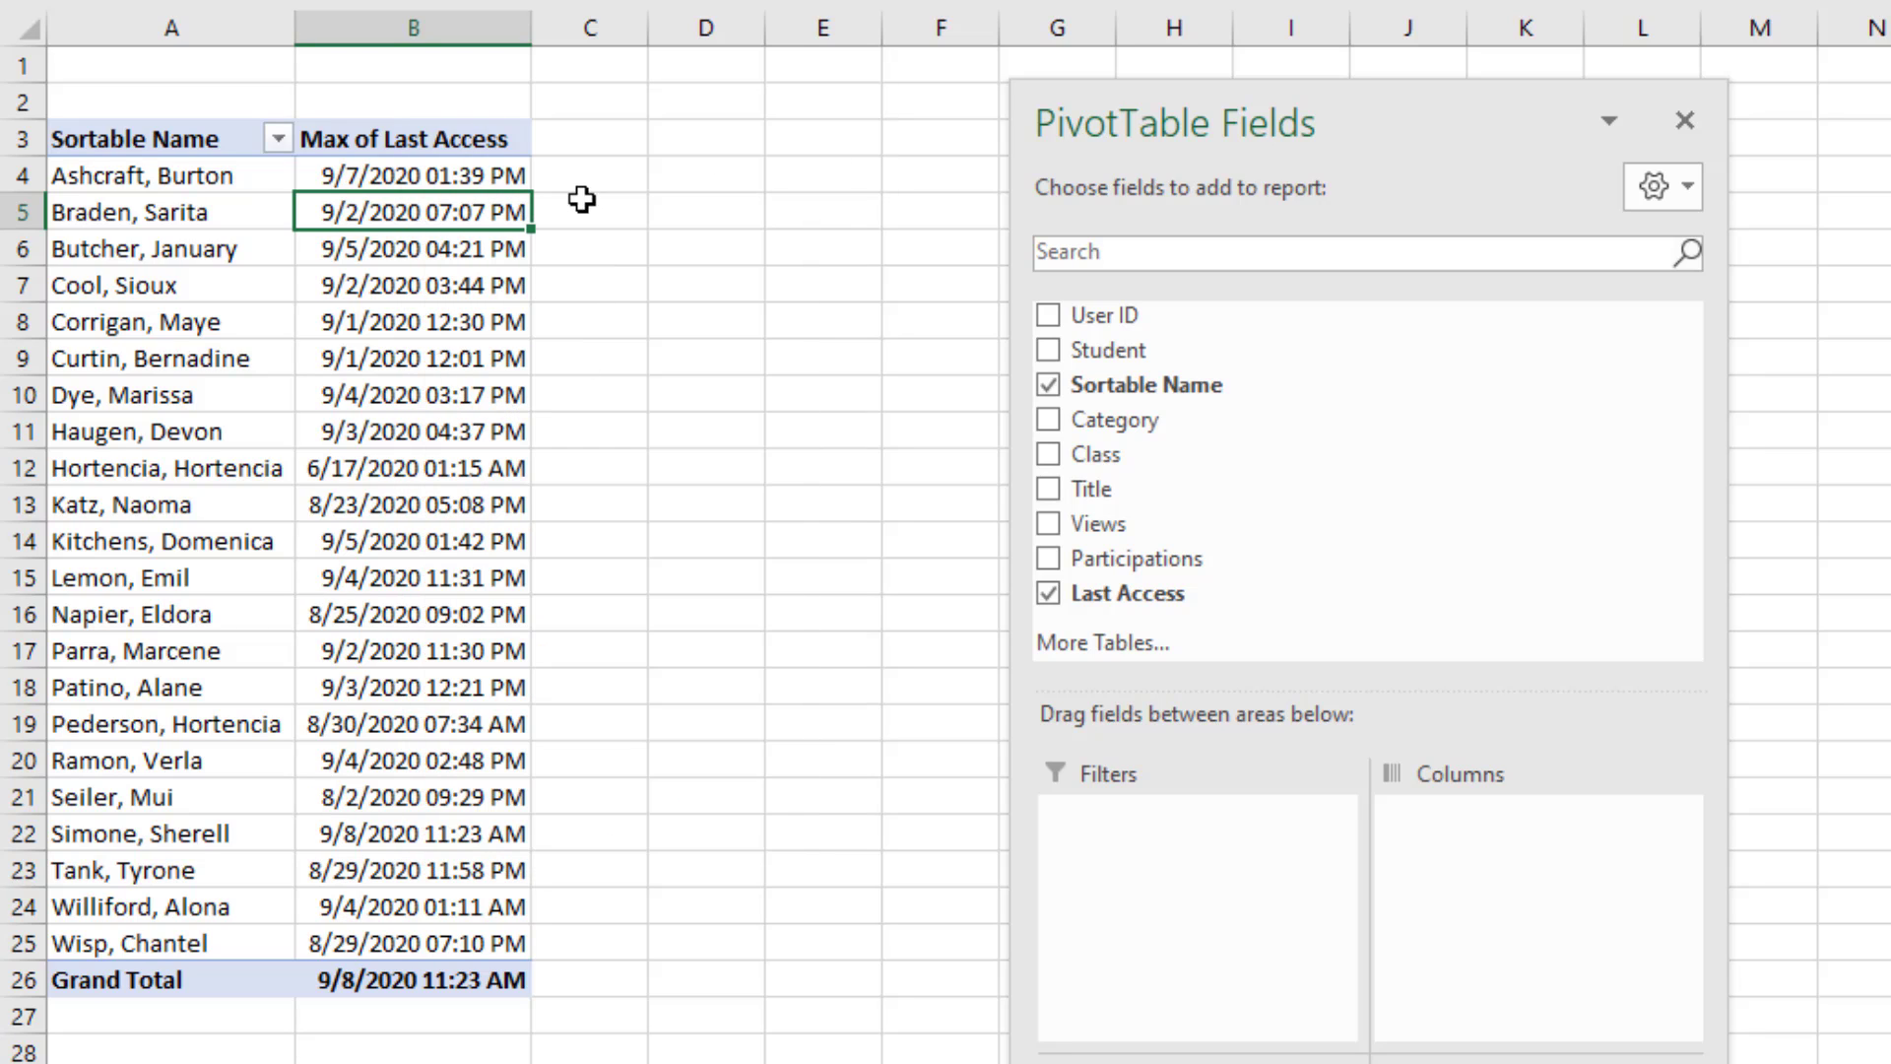